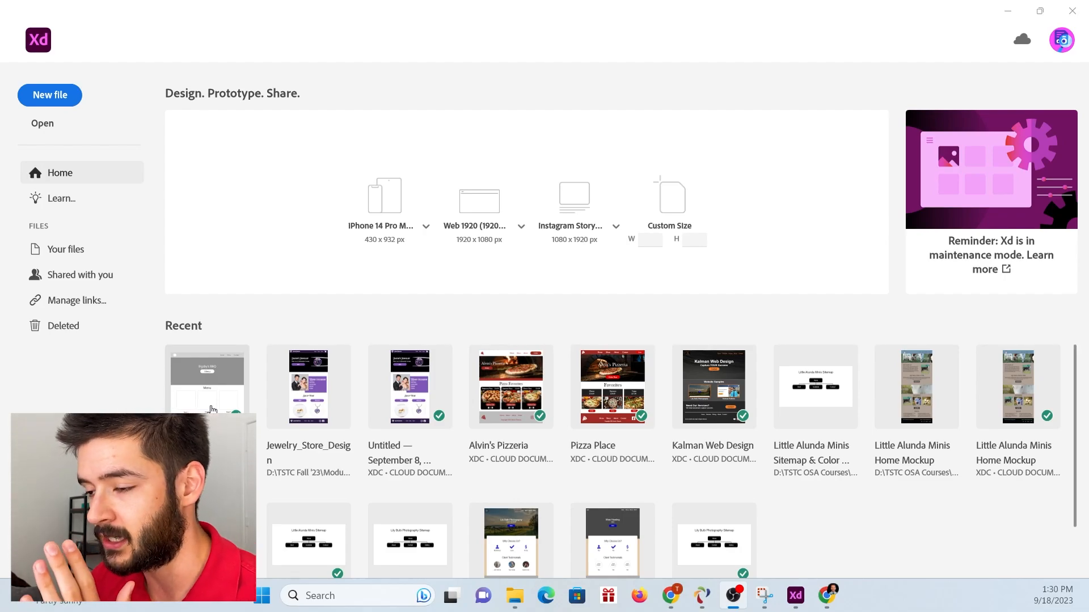
# Duplicate the Bigsby BBQ Truck file in the cloud files list.
pyautogui.click(80, 254)
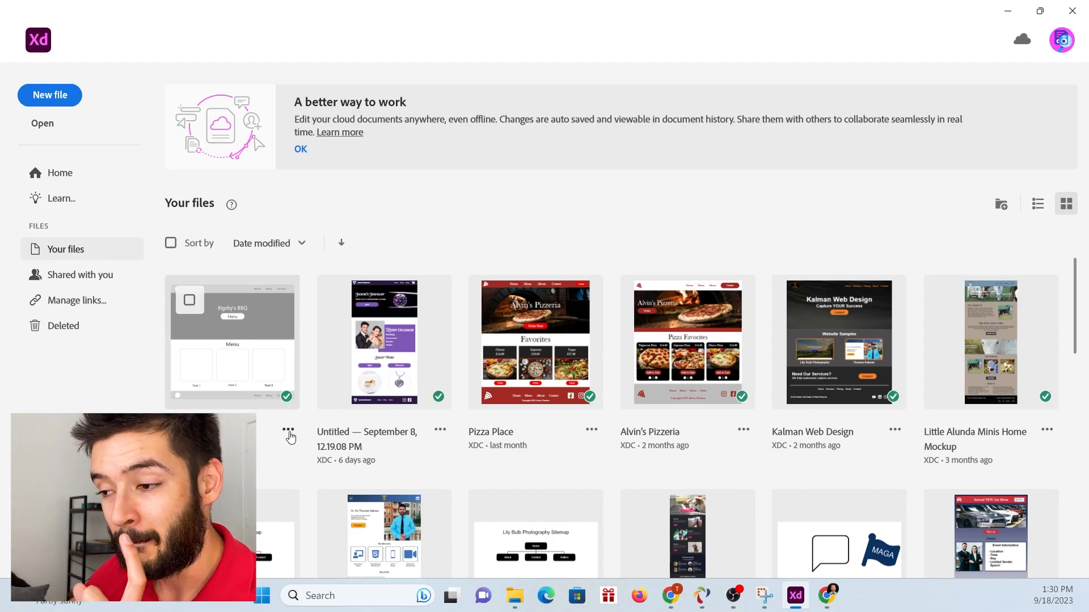
pyautogui.click(288, 430)
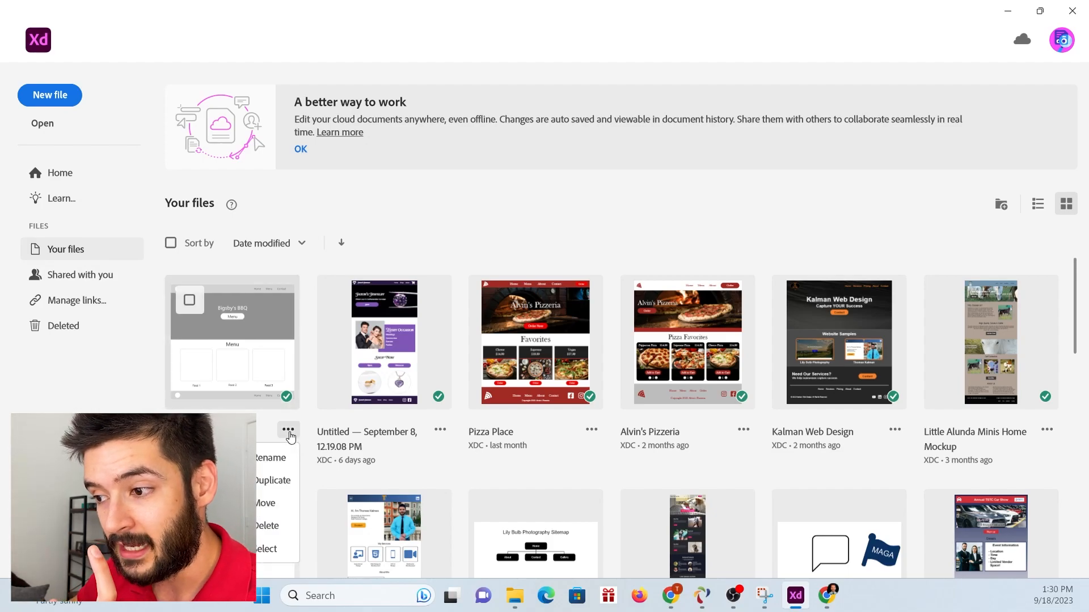
pyautogui.click(267, 491)
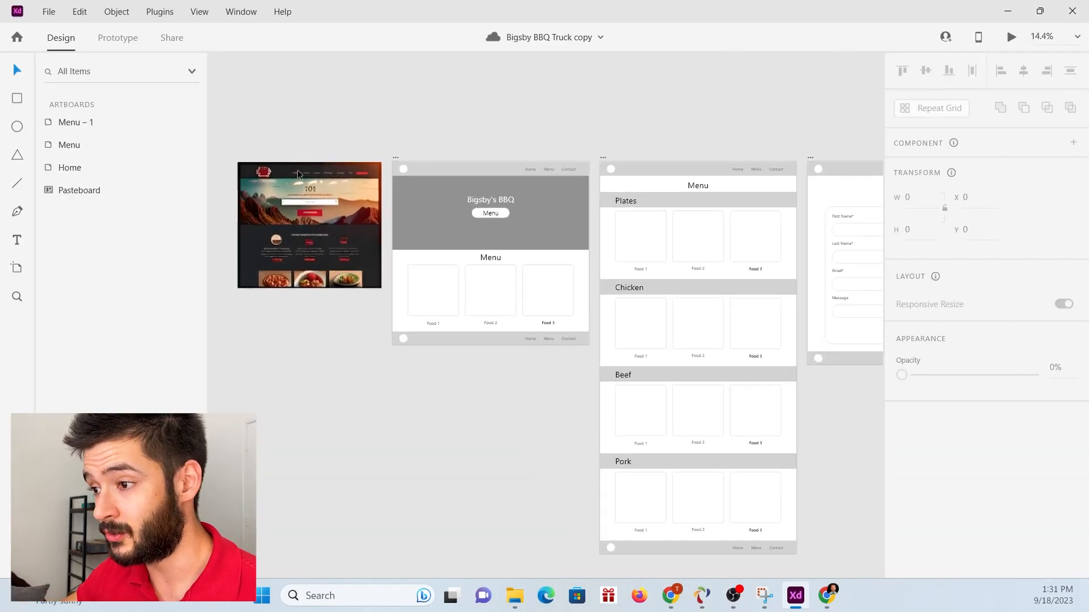
# Fill the Home artboard's header bar with the near-black #20201E sampled from the reference screenshot.
pyautogui.scroll(3, 297, 174)
pyautogui.scroll(-1, 297, 173)
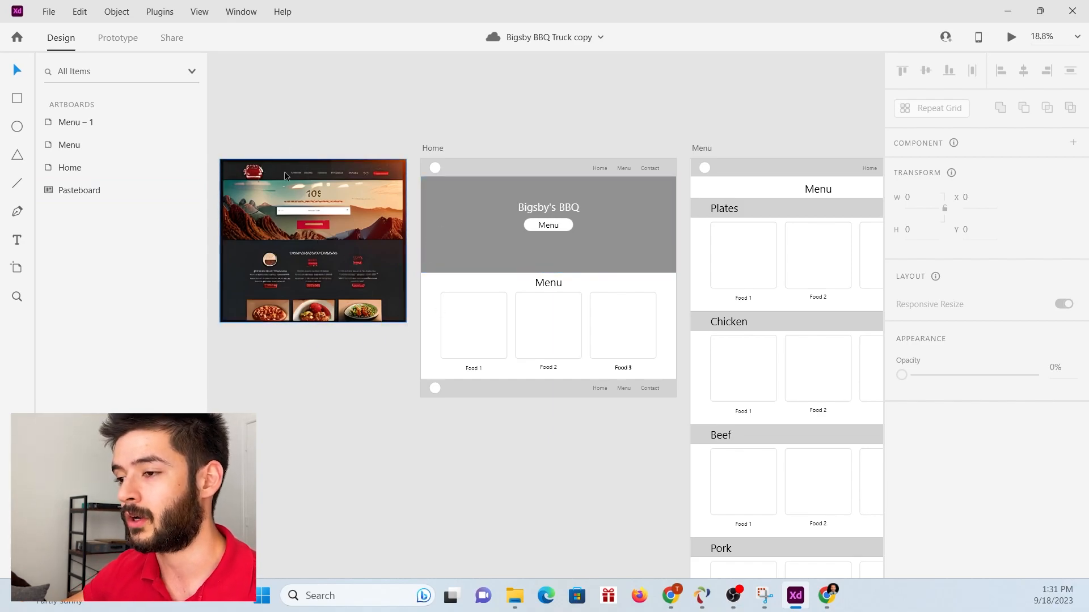
pyautogui.click(485, 172)
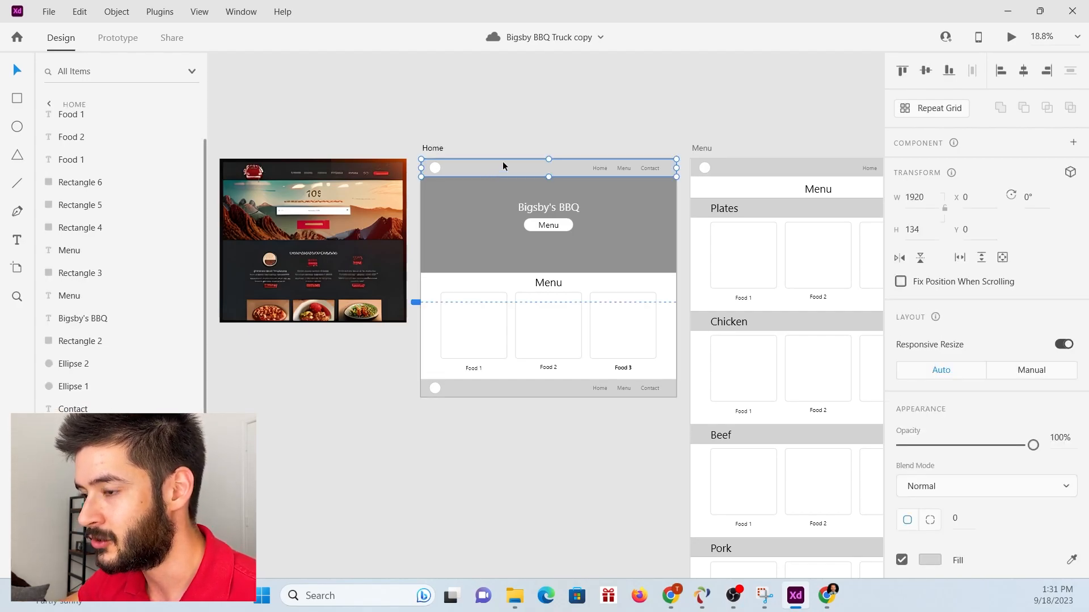
pyautogui.scroll(-3, 927, 561)
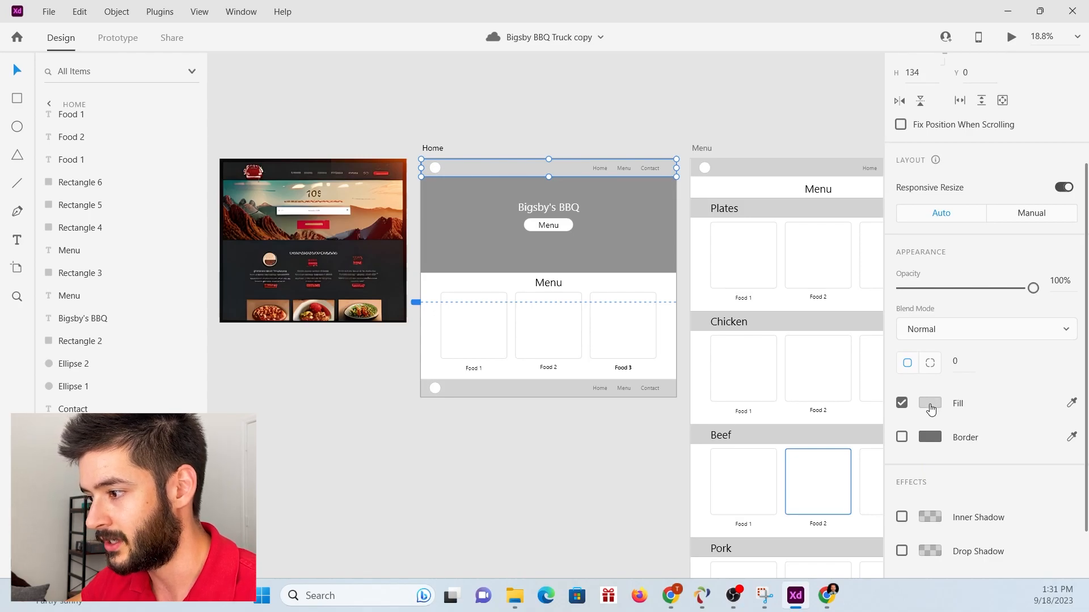
pyautogui.click(930, 403)
pyautogui.click(881, 466)
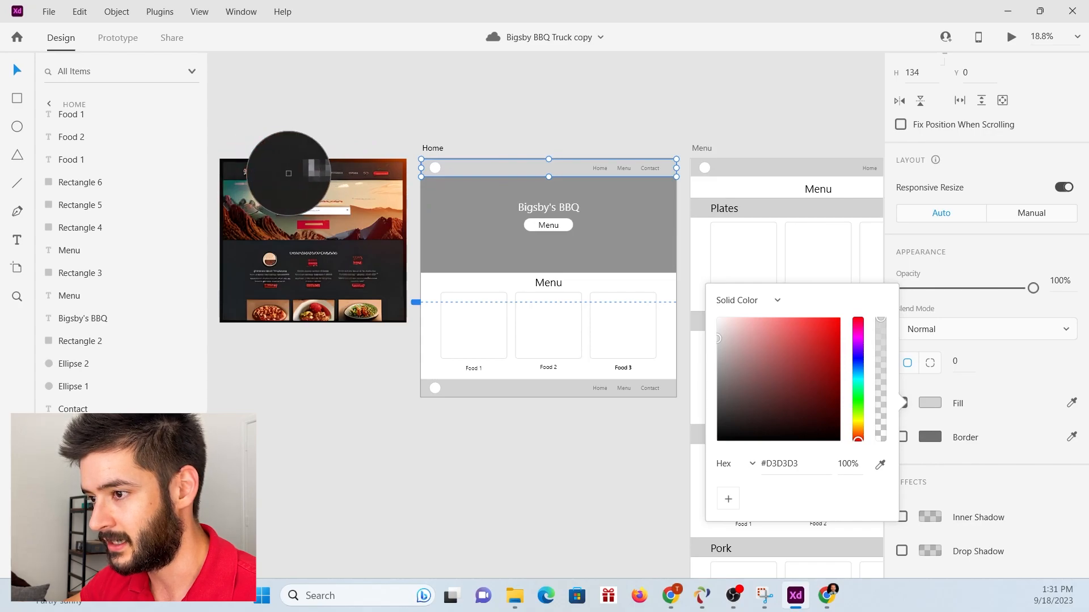
pyautogui.click(286, 178)
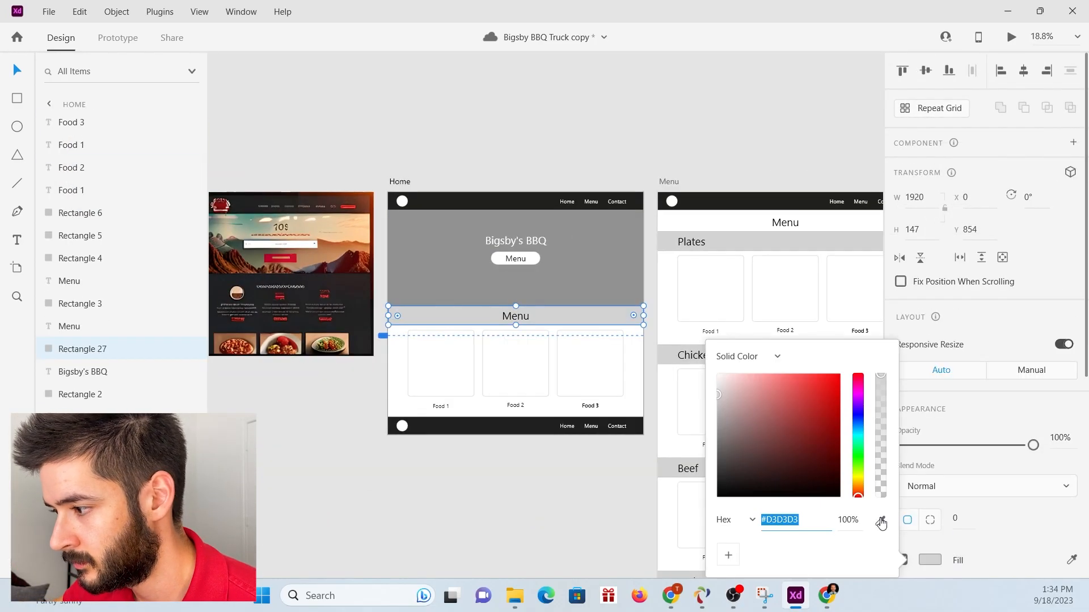
# Fill the bar behind the Home artboard's Menu heading with a red sampled from the reference screenshot.
pyautogui.click(881, 522)
pyautogui.click(346, 206)
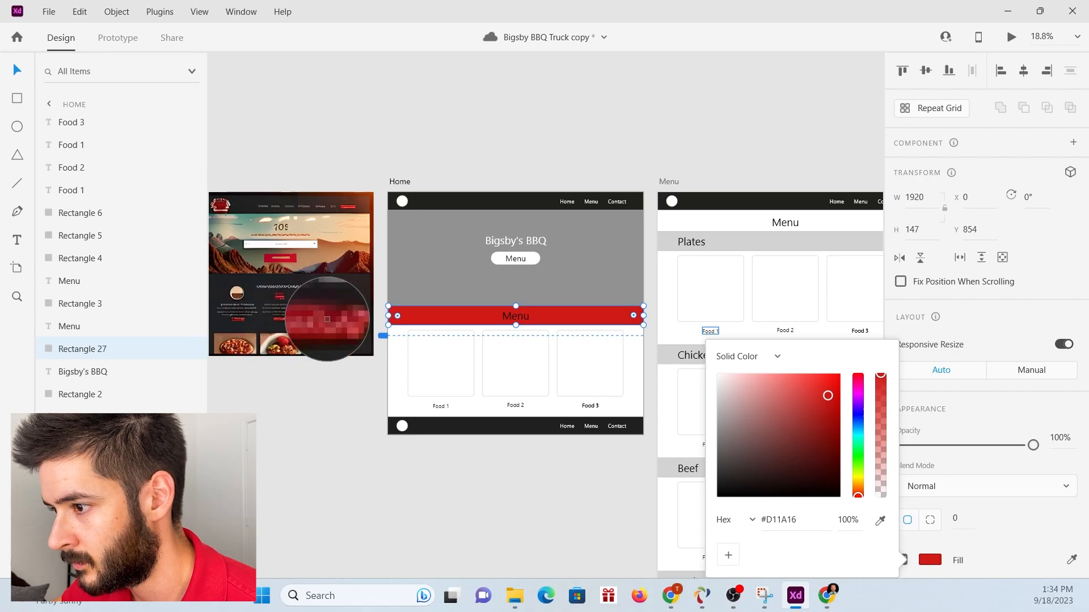
pyautogui.click(340, 199)
pyautogui.click(515, 316)
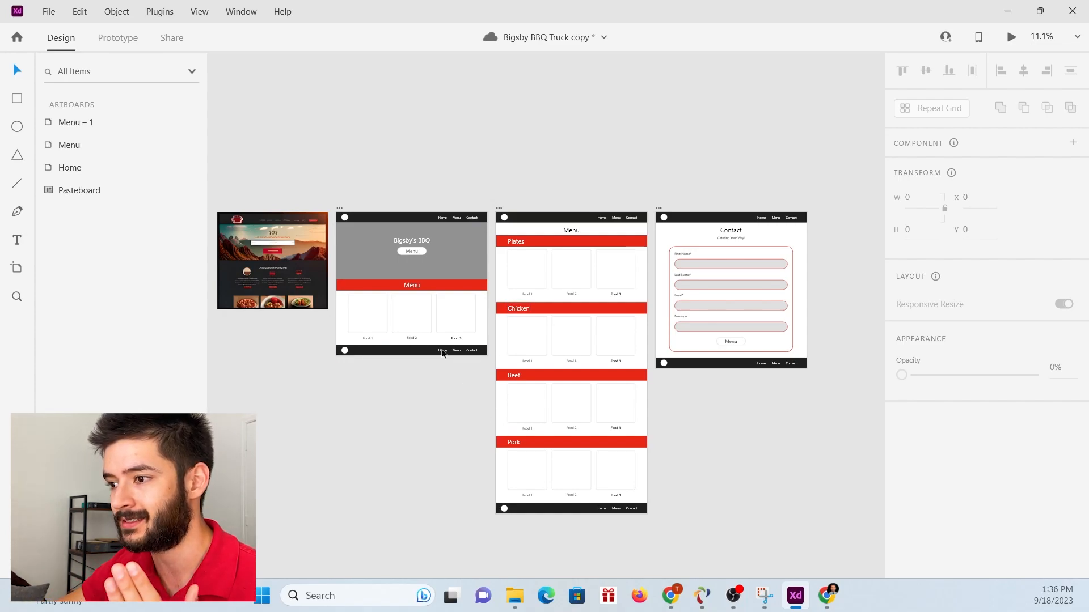
# Switch to the Downloads folder in File Explorer, narrowing its window and placing it clear of the Home artboard.
pyautogui.moveTo(522, 603)
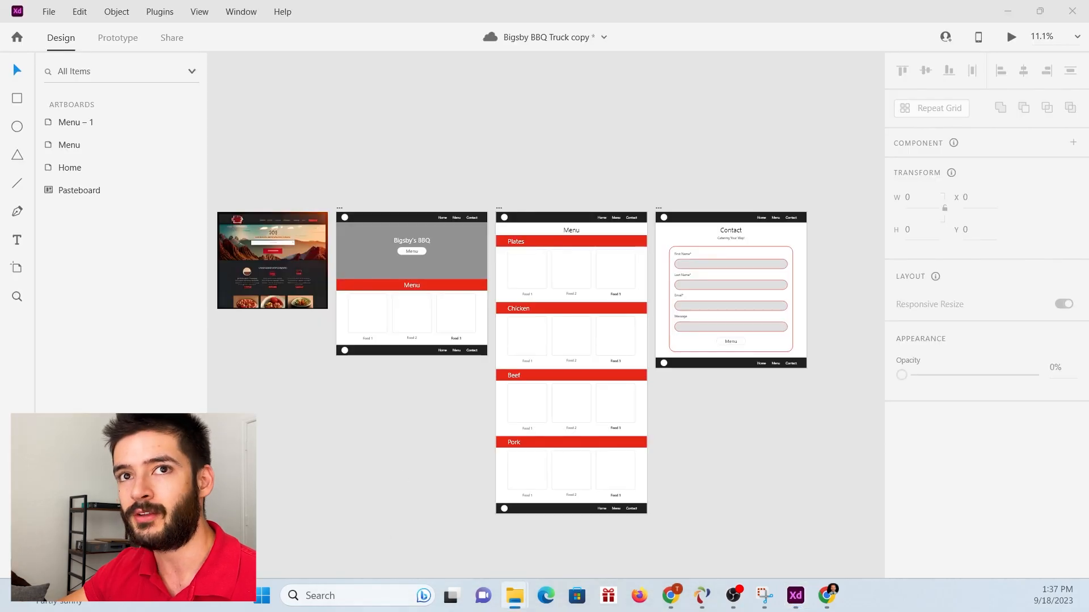
pyautogui.moveTo(0, 249); pyautogui.dragTo(739, 117)
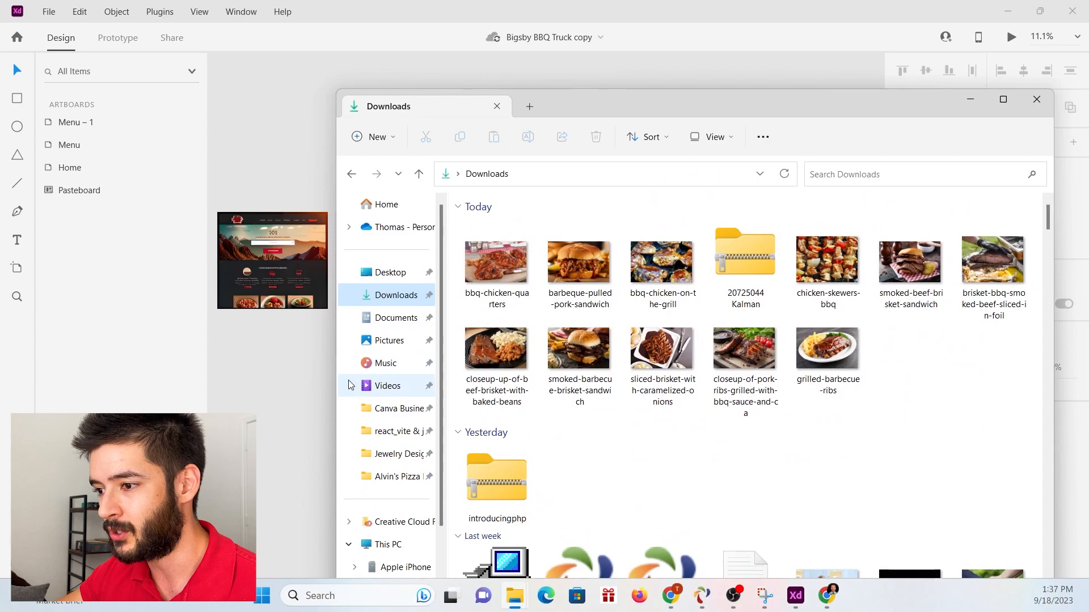
pyautogui.moveTo(337, 397); pyautogui.dragTo(672, 364)
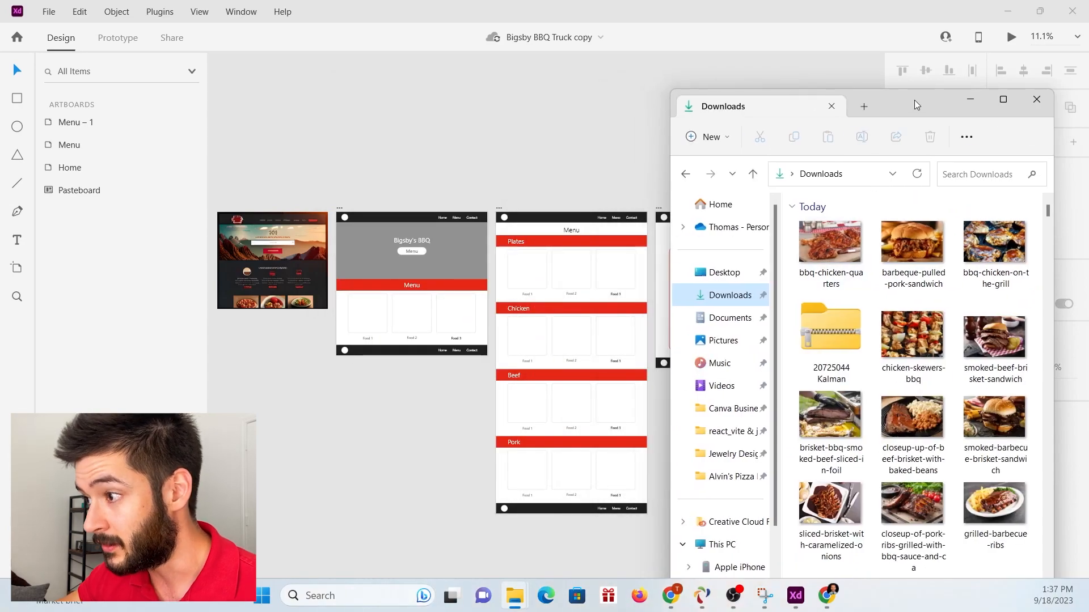
pyautogui.moveTo(915, 89)
pyautogui.mouseDown()
pyautogui.moveTo(911, 287)
pyautogui.moveTo(910, 79)
pyautogui.mouseUp()
# Try placing the bbq-chicken-quarters photo on the empty pasteboard below the Home artboard, and delete it.
pyautogui.click(859, 212)
pyautogui.moveTo(859, 213); pyautogui.dragTo(318, 426)
pyautogui.moveTo(357, 456); pyautogui.dragTo(398, 373)
pyautogui.press('Delete')
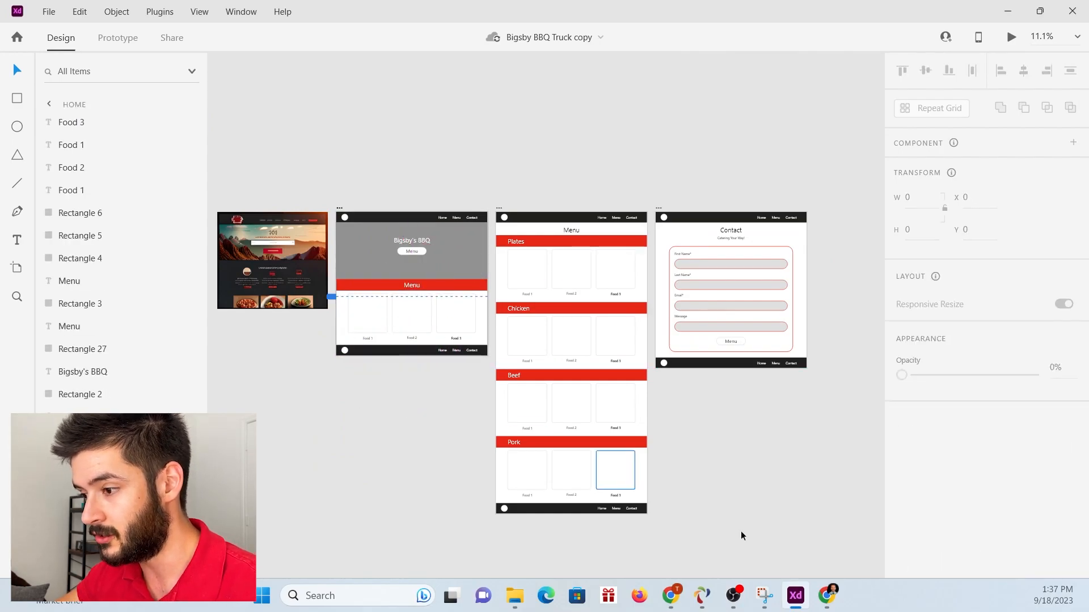
# Fill the three Home menu placeholders with the bbq-chicken-quarters, barbeque-pulled-pork-sandwich and smoked-beef-brisket-sandwich photos, and save the document.
pyautogui.moveTo(515, 596)
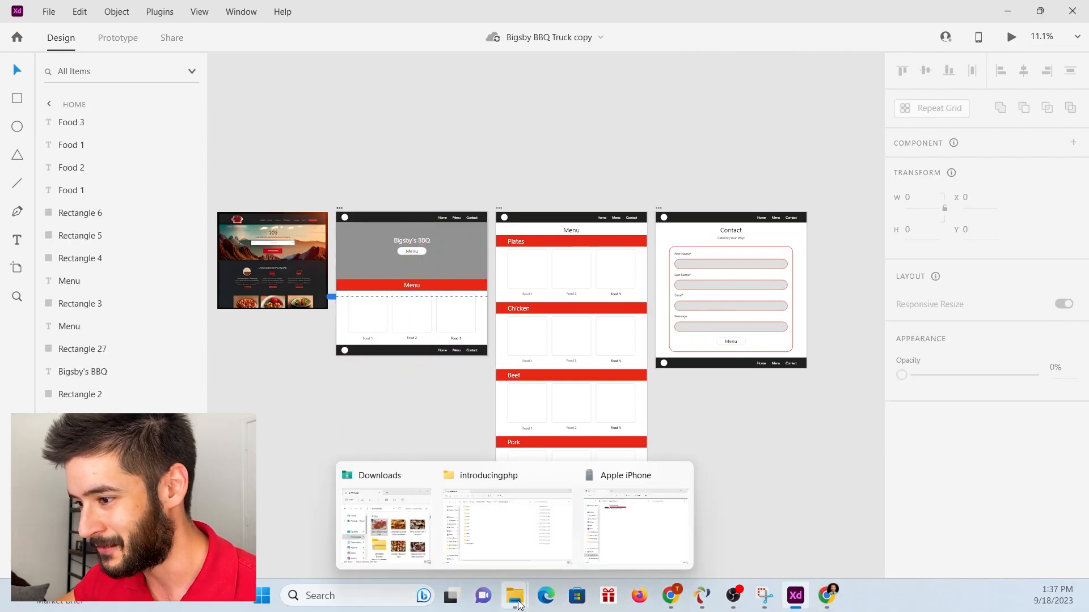
pyautogui.click(401, 535)
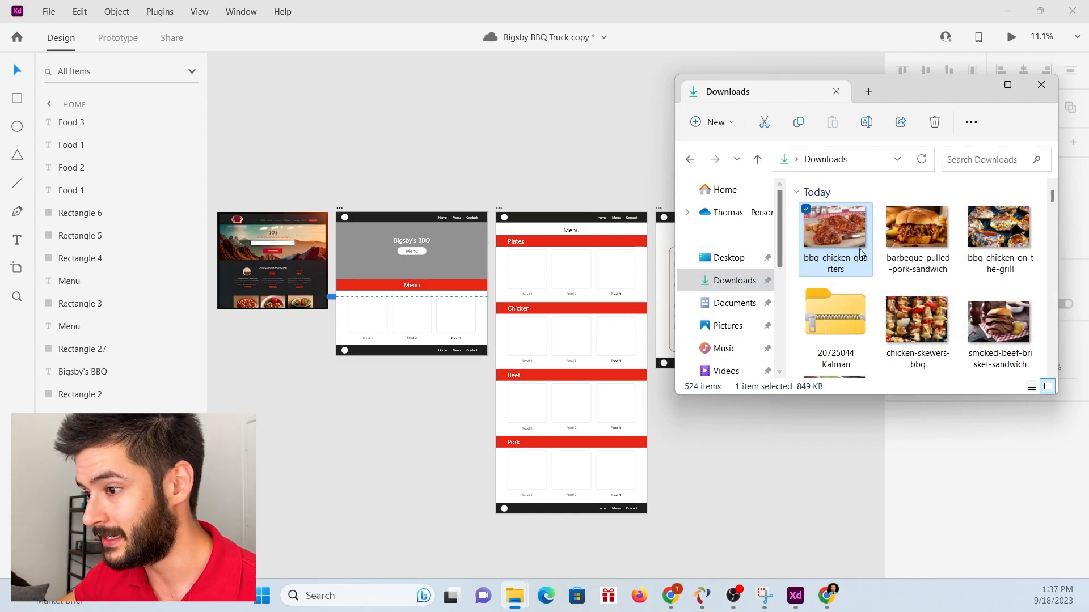
pyautogui.moveTo(831, 219); pyautogui.dragTo(373, 322)
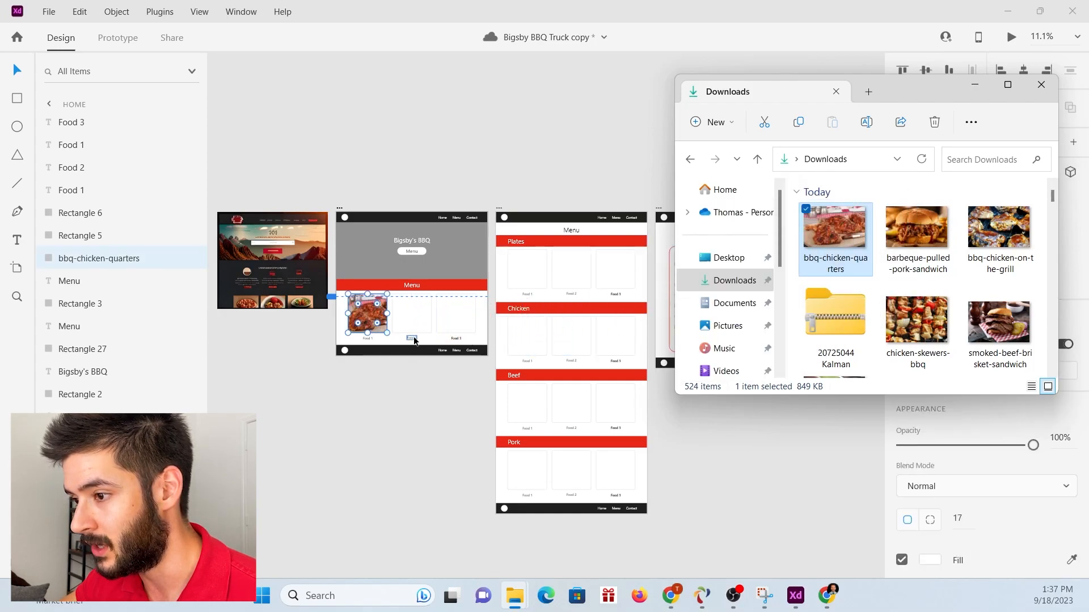
pyautogui.click(914, 232)
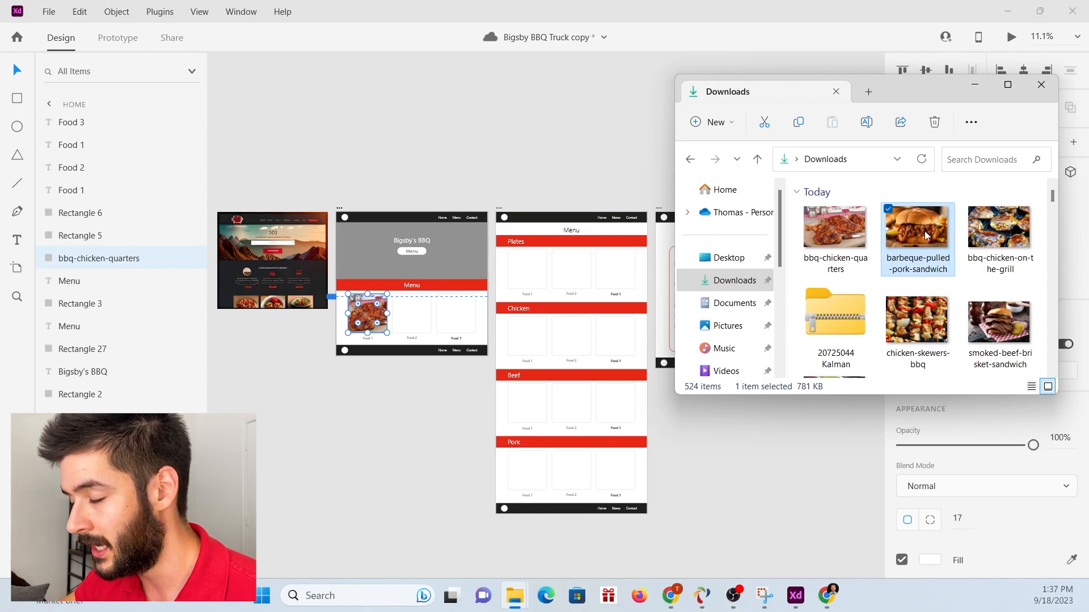
pyautogui.moveTo(926, 236); pyautogui.dragTo(412, 313)
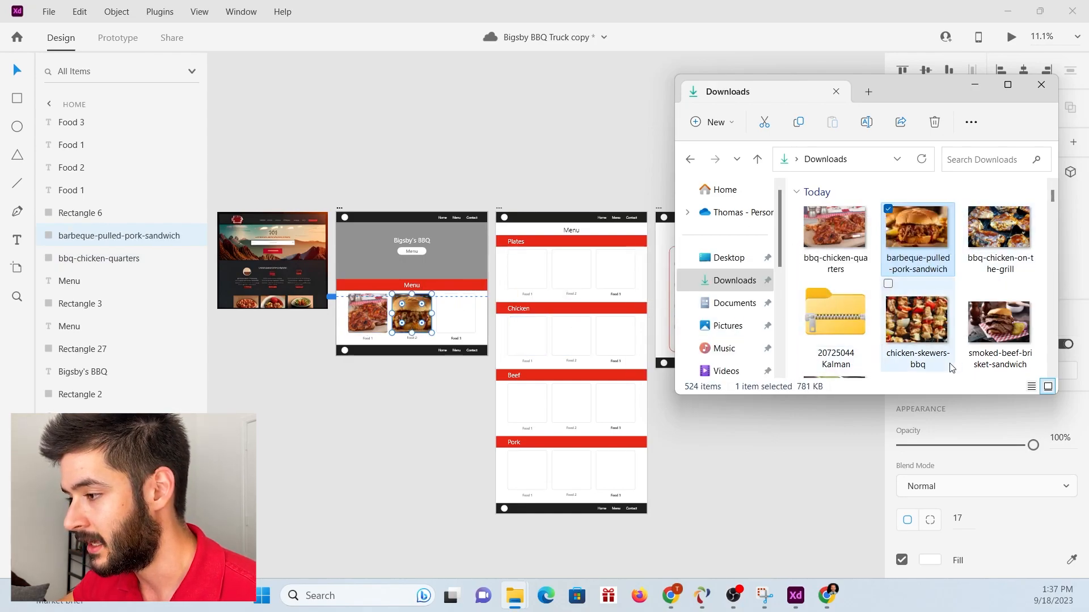
pyautogui.moveTo(983, 343); pyautogui.dragTo(456, 326)
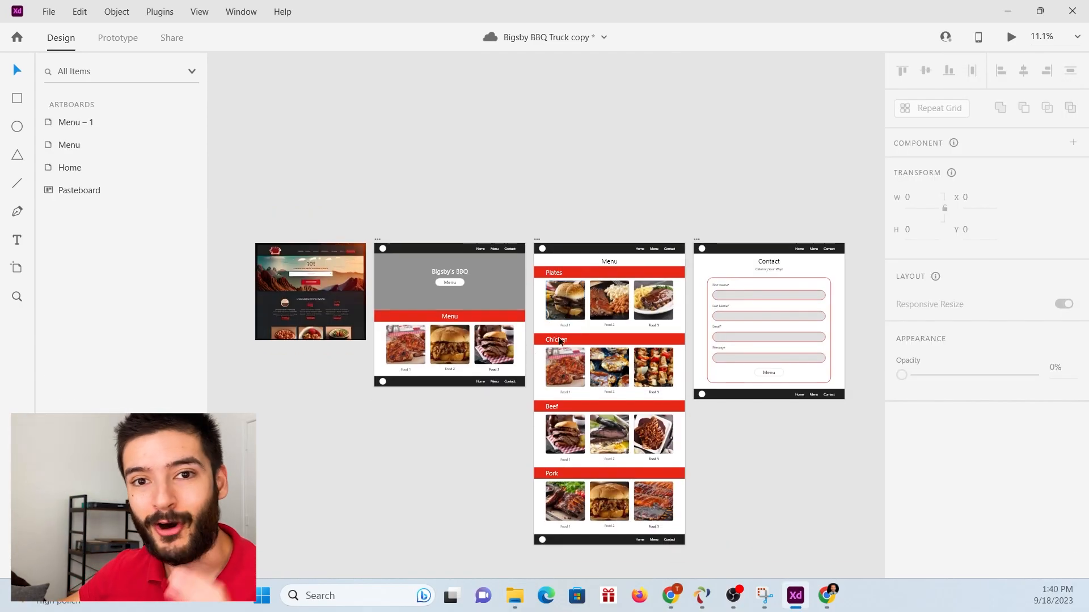
pyautogui.hotkey('ctrl', 's')
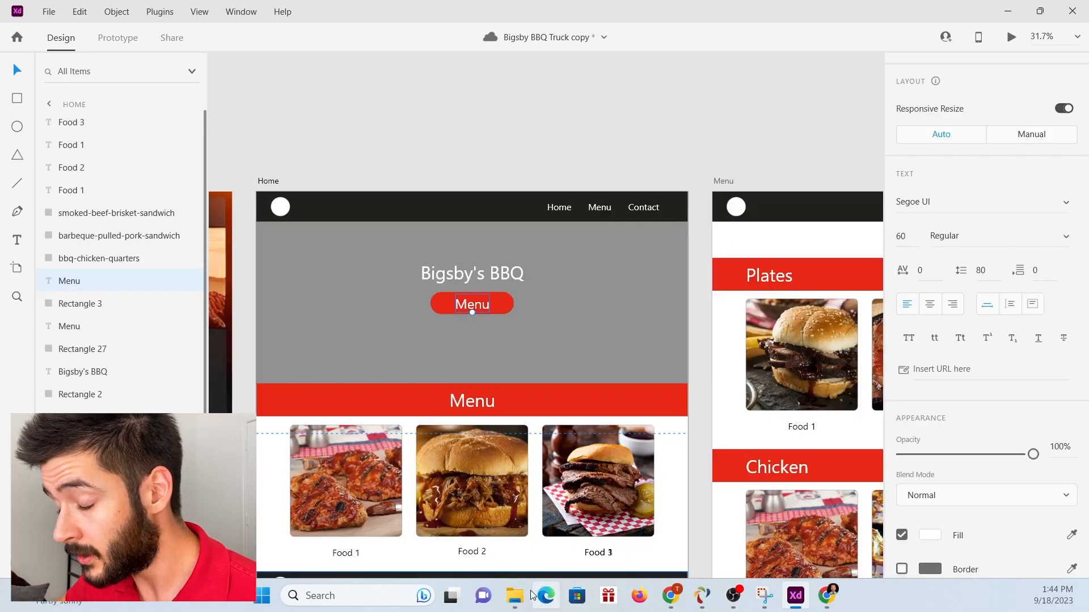
# Fill the Home artboard's grey hero rectangle with the burning-firewood-with-flame-through-bbq-grill-grat photo from Downloads.
pyautogui.moveTo(529, 596)
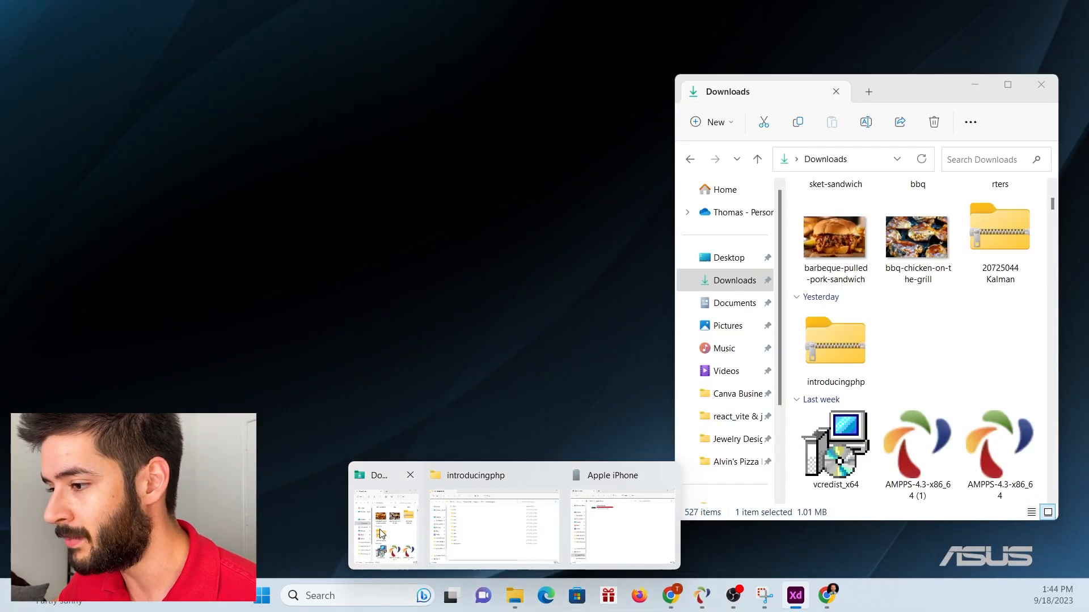
pyautogui.click(381, 533)
pyautogui.scroll(3, 919, 284)
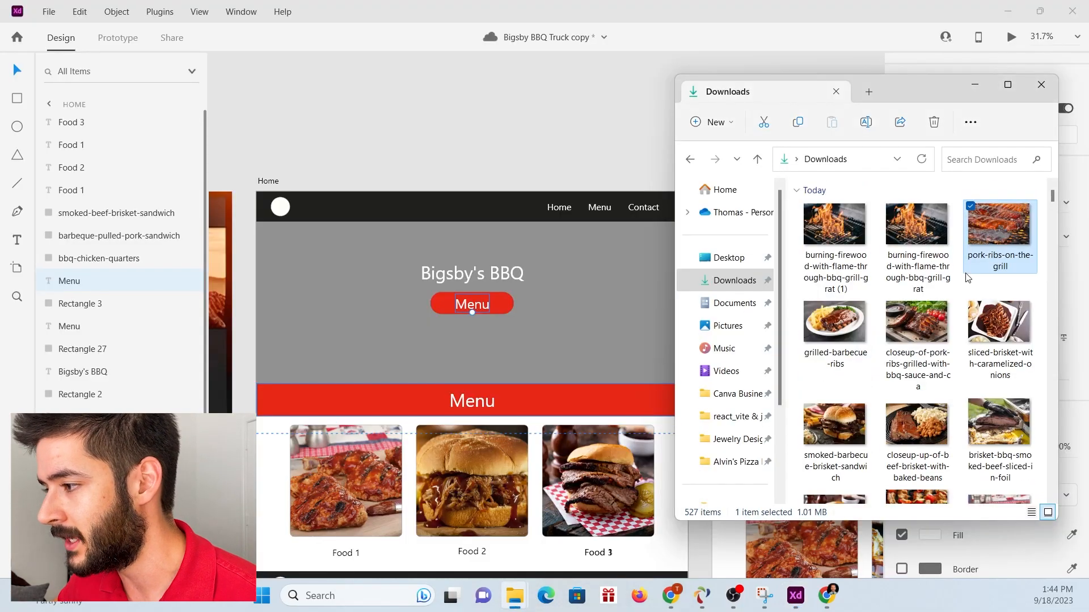
pyautogui.click(941, 238)
pyautogui.moveTo(932, 225); pyautogui.dragTo(547, 350)
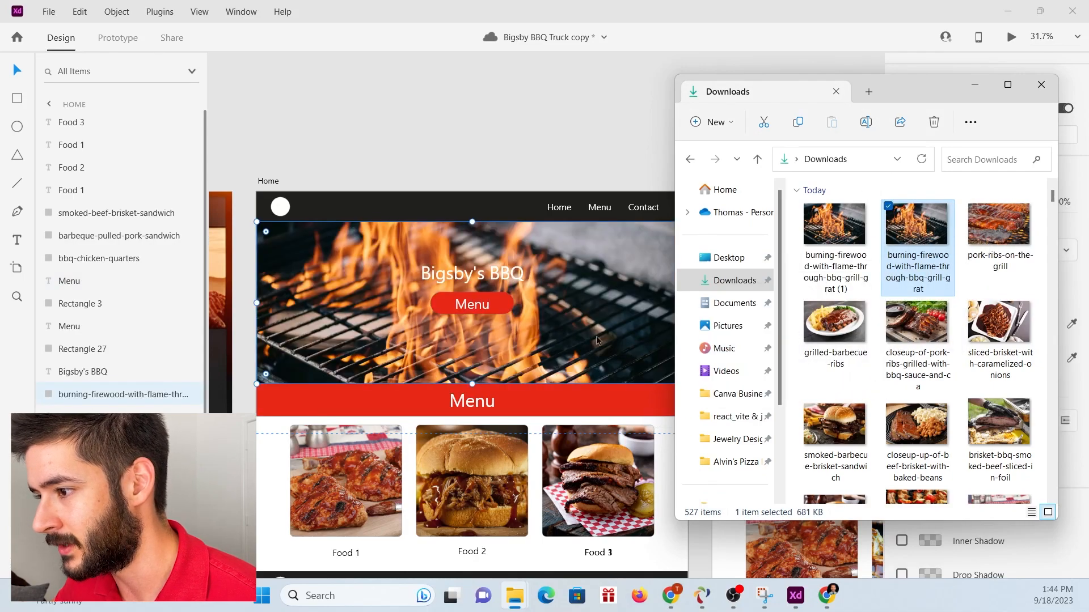
pyautogui.click(566, 267)
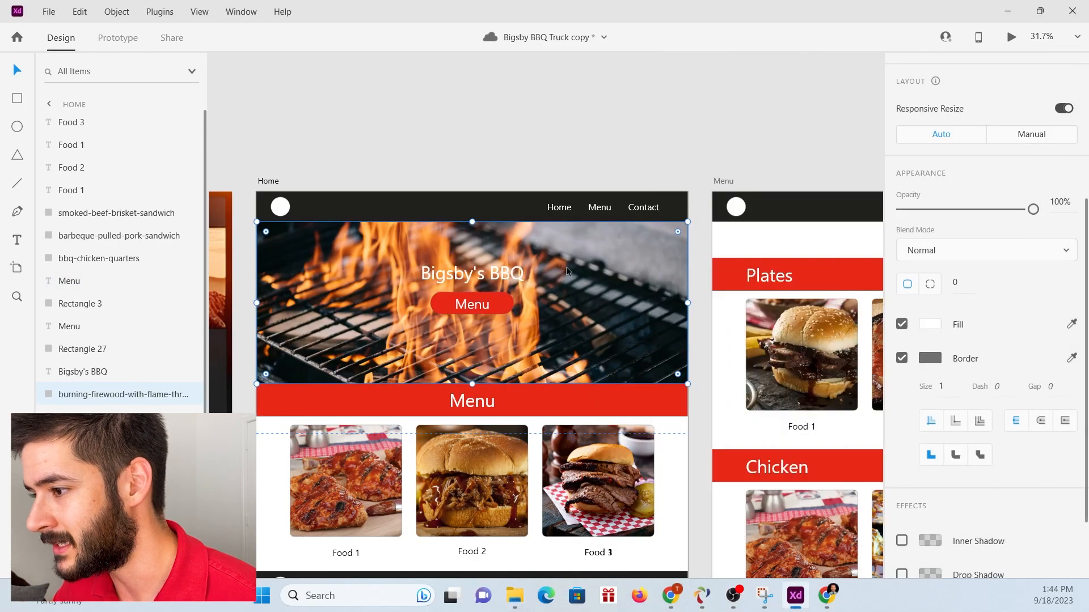
# Set the hero title "Bigsby's BBQ" to Bold and re-centre it horizontally above the Menu button.
pyautogui.doubleClick(489, 280)
pyautogui.scroll(-5, 977, 454)
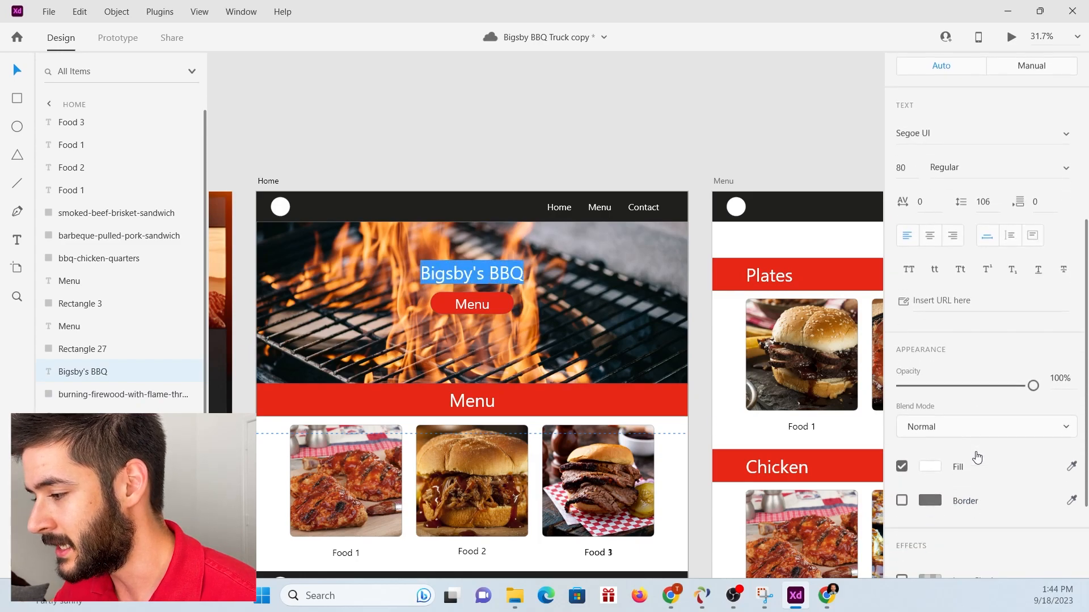
pyautogui.scroll(5, 977, 457)
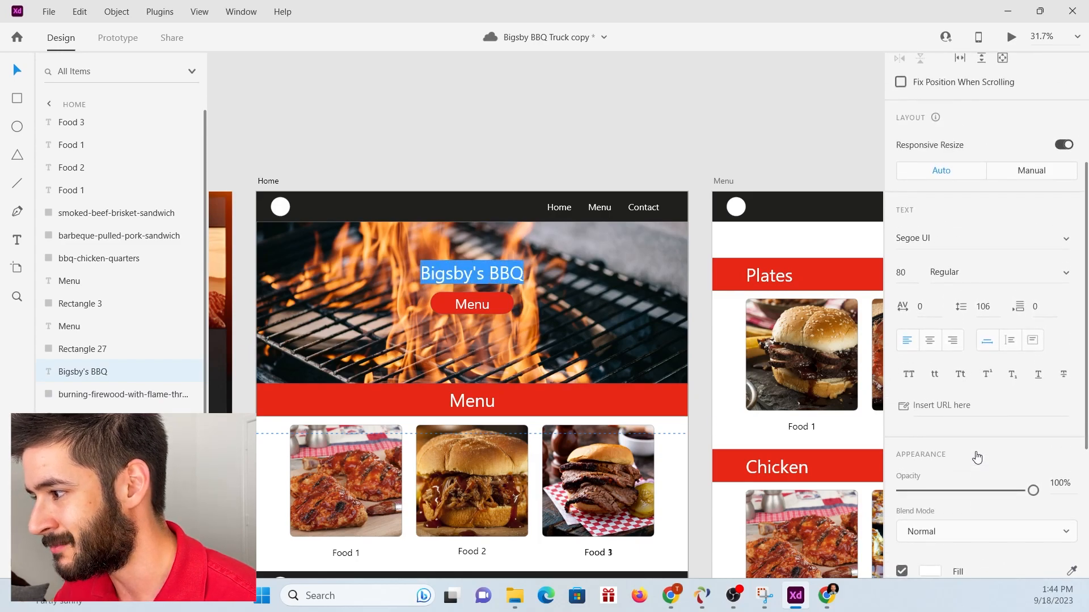
pyautogui.scroll(3, 977, 455)
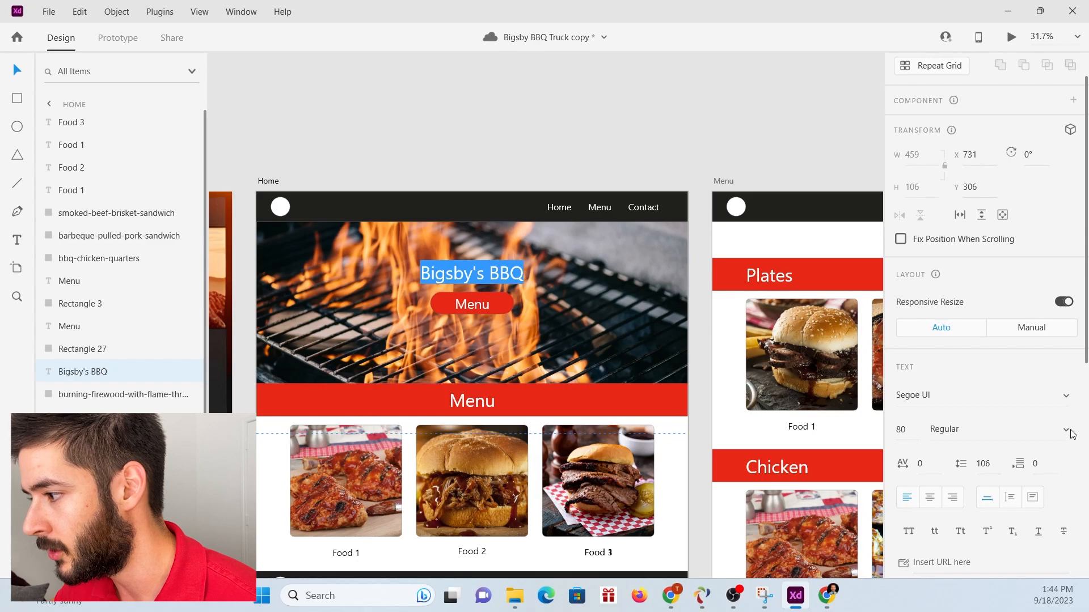
pyautogui.click(1070, 432)
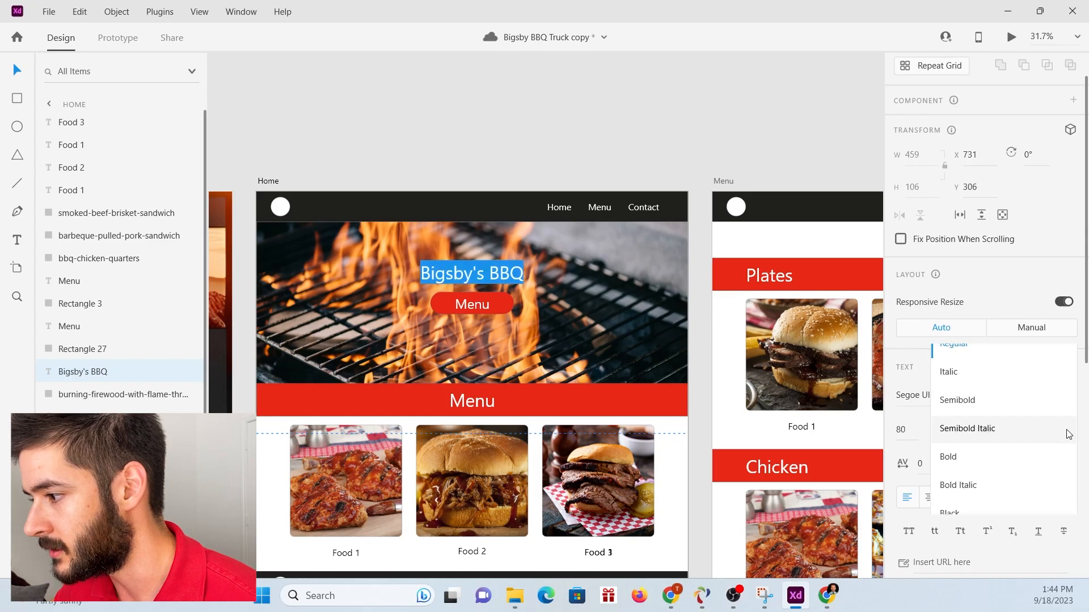
pyautogui.click(966, 458)
pyautogui.press('Escape')
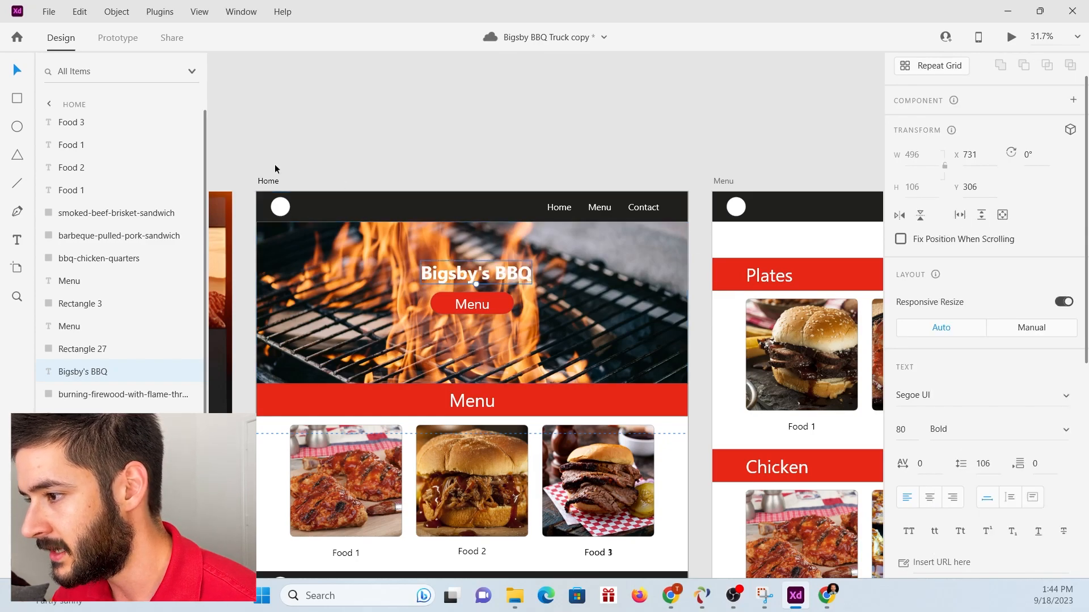
pyautogui.moveTo(472, 281); pyautogui.dragTo(470, 277)
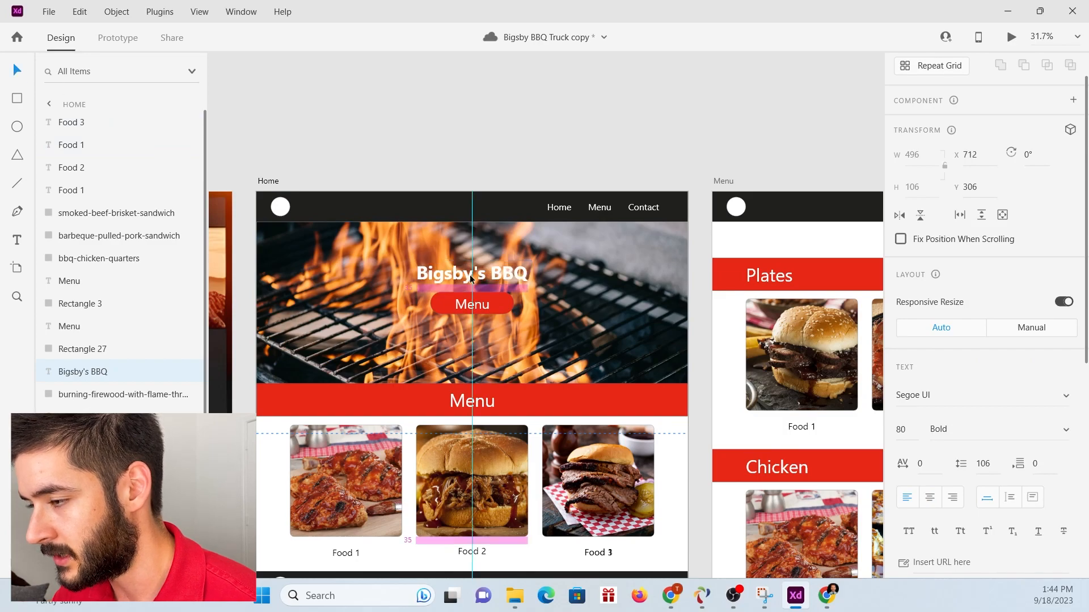
pyautogui.click(492, 304)
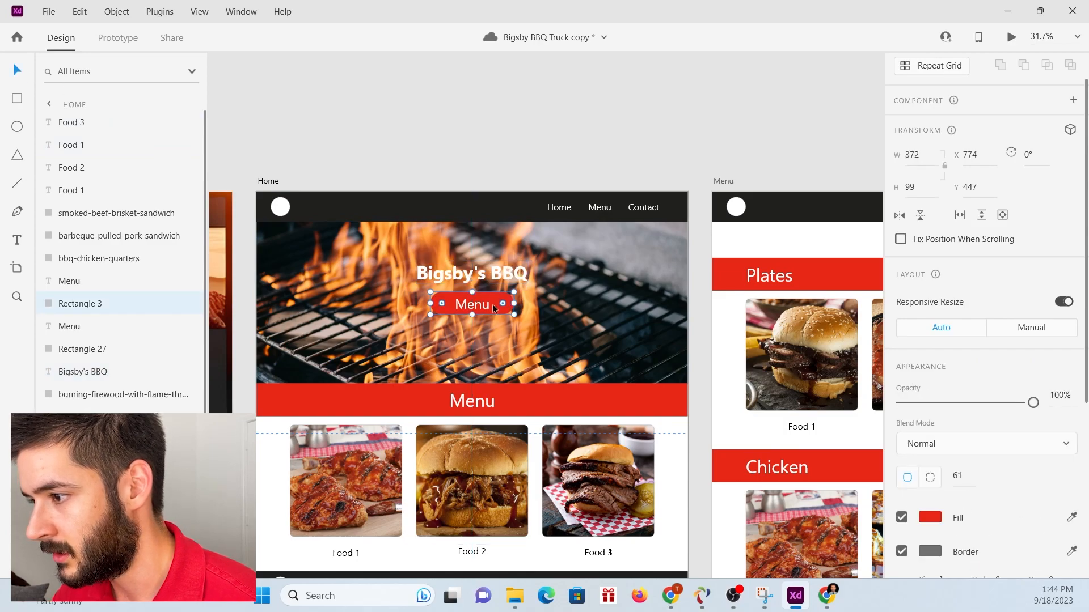
pyautogui.click(503, 140)
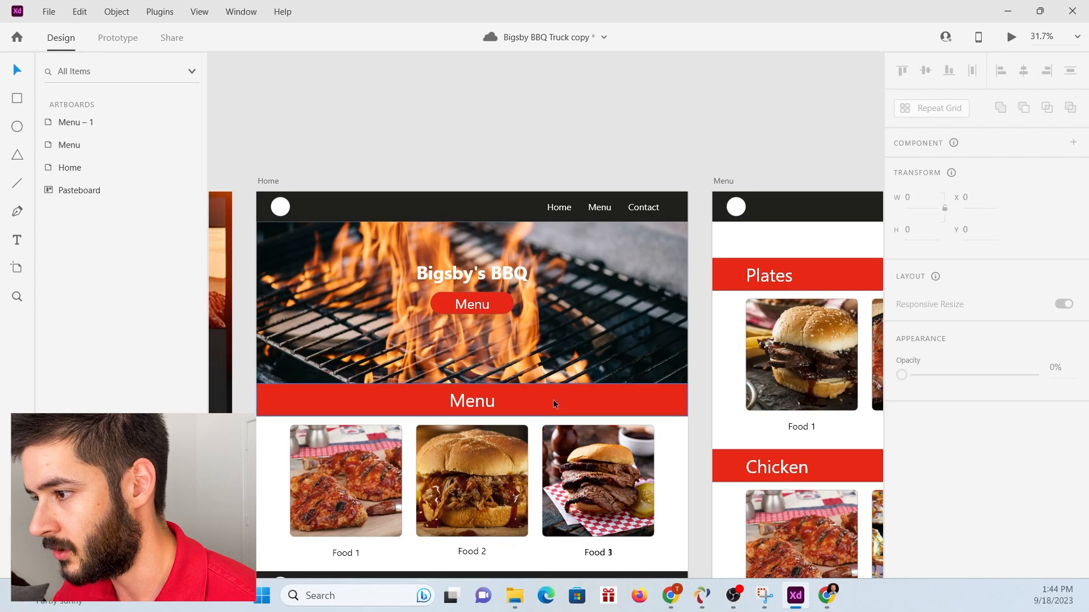
# Draw a rectangle about 744 by 329 around the hero title and Menu button, and place it directly beneath the title in the layer order.
pyautogui.click(495, 275)
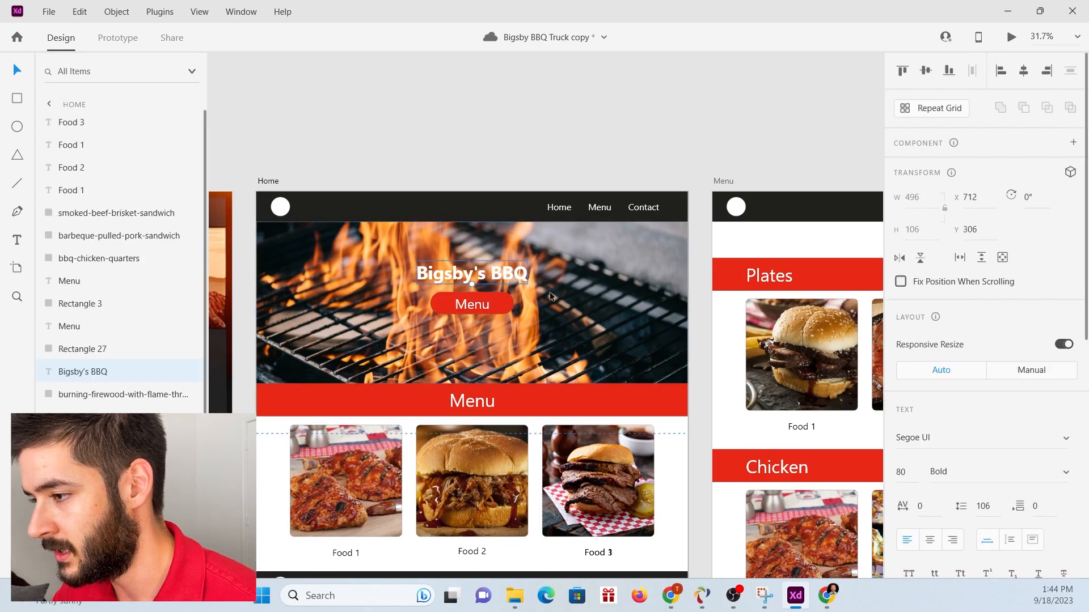
pyautogui.click(19, 101)
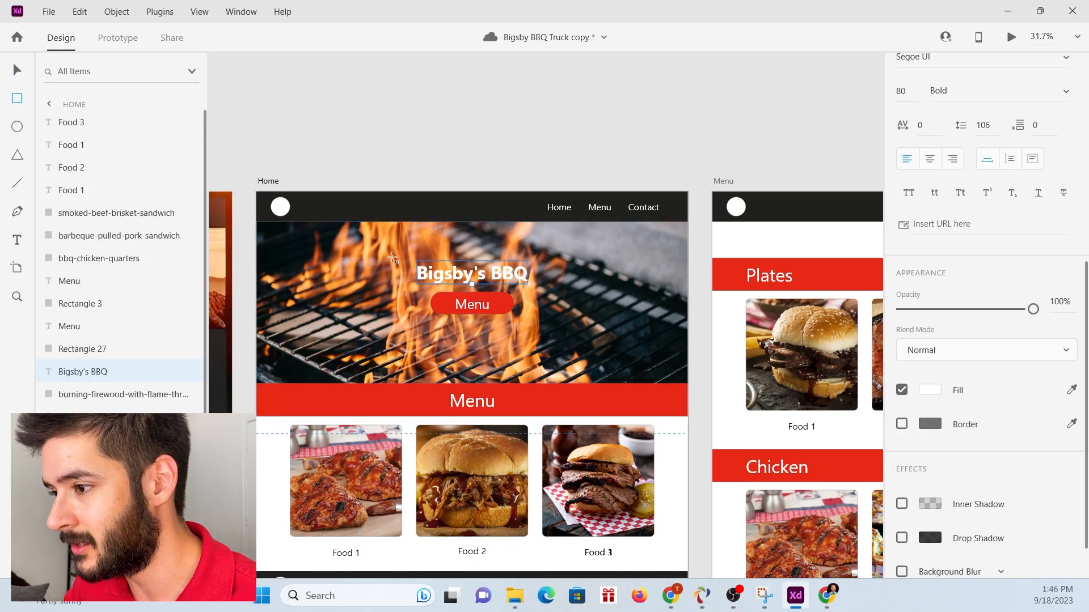
pyautogui.moveTo(391, 256); pyautogui.dragTo(560, 331)
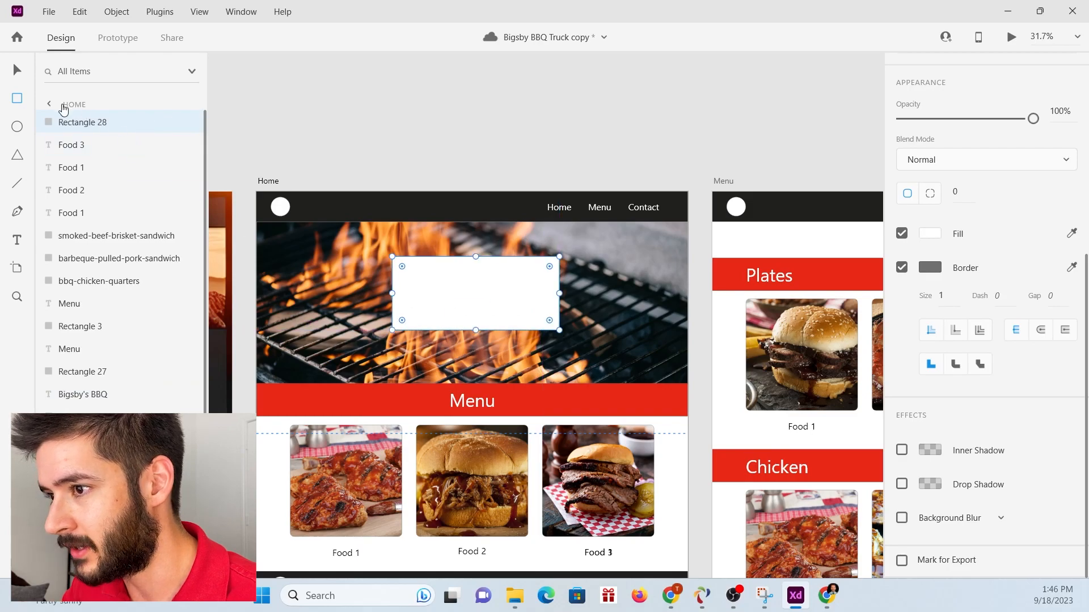
pyautogui.moveTo(84, 123); pyautogui.dragTo(95, 407)
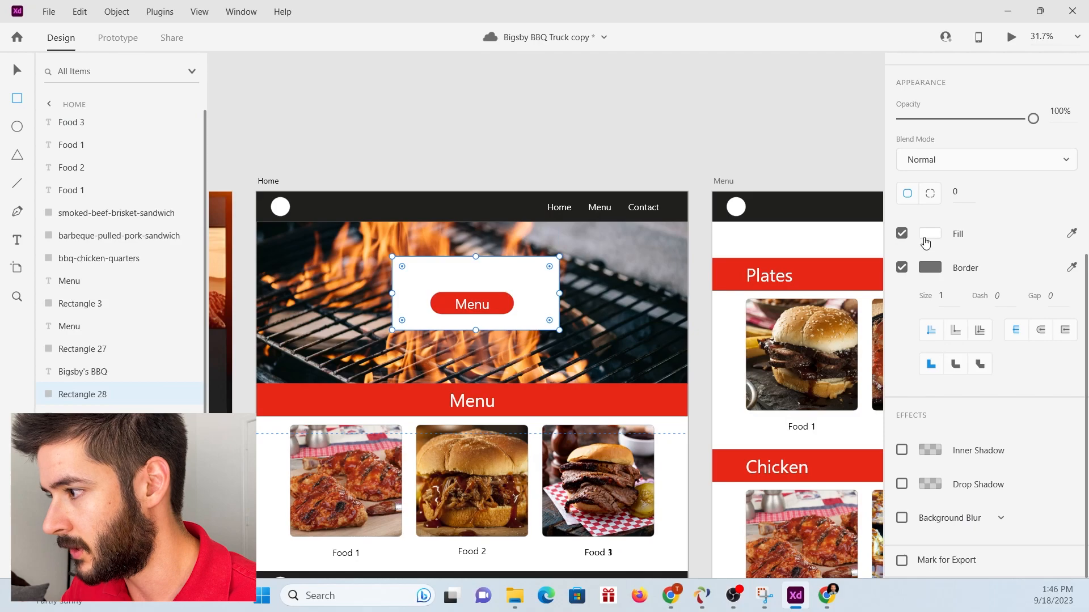
# Try a dark grey fill on the hero rectangle, and replace it with the dark blue #112733 sampled from the grill photo.
pyautogui.click(924, 238)
pyautogui.moveTo(775, 214); pyautogui.dragTo(711, 246)
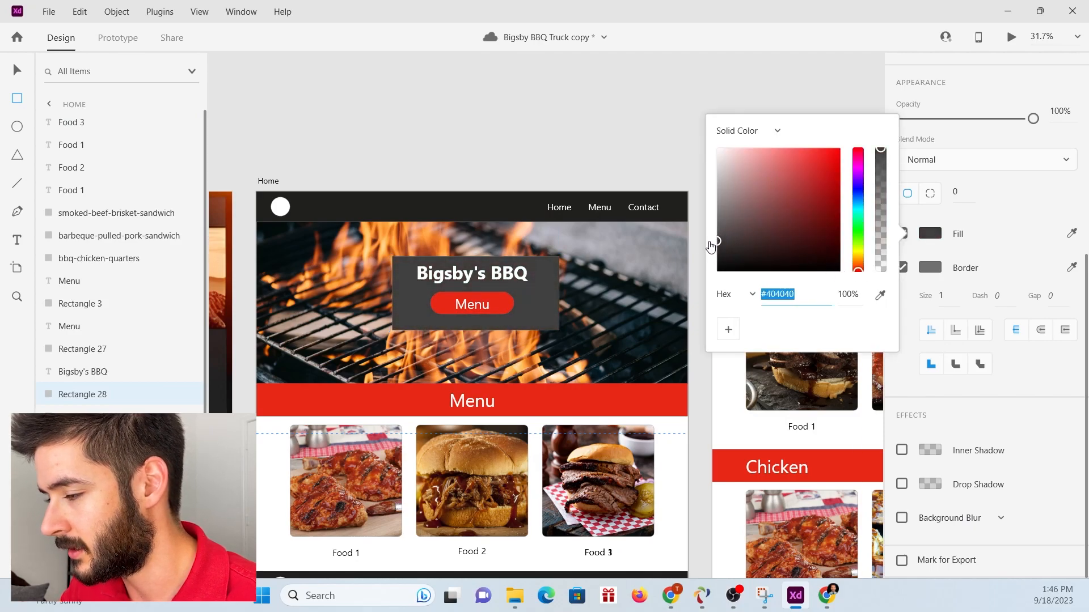
pyautogui.click(886, 298)
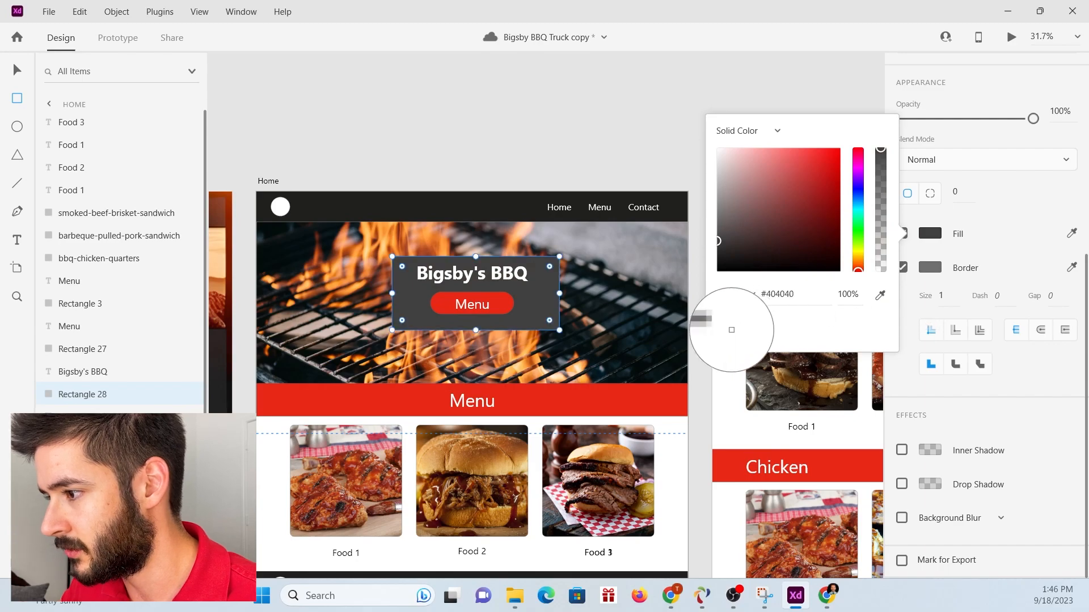
pyautogui.click(647, 332)
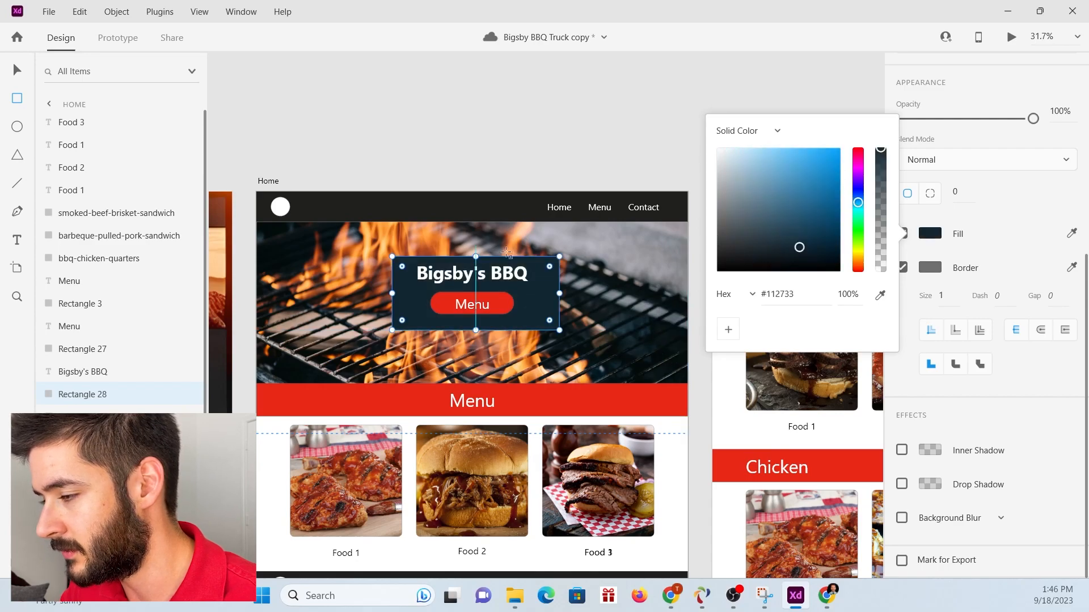
pyautogui.click(964, 138)
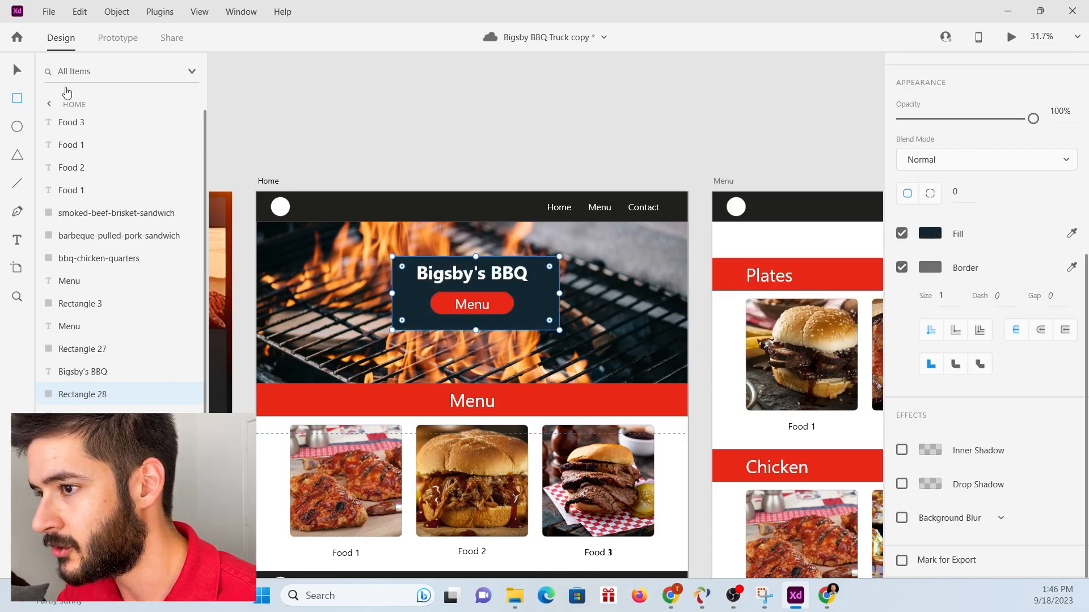
# Centre the hero rectangle horizontally behind the title and Menu button, and round its corners to 59.
pyautogui.moveTo(524, 308); pyautogui.dragTo(518, 307)
pyautogui.click(517, 307)
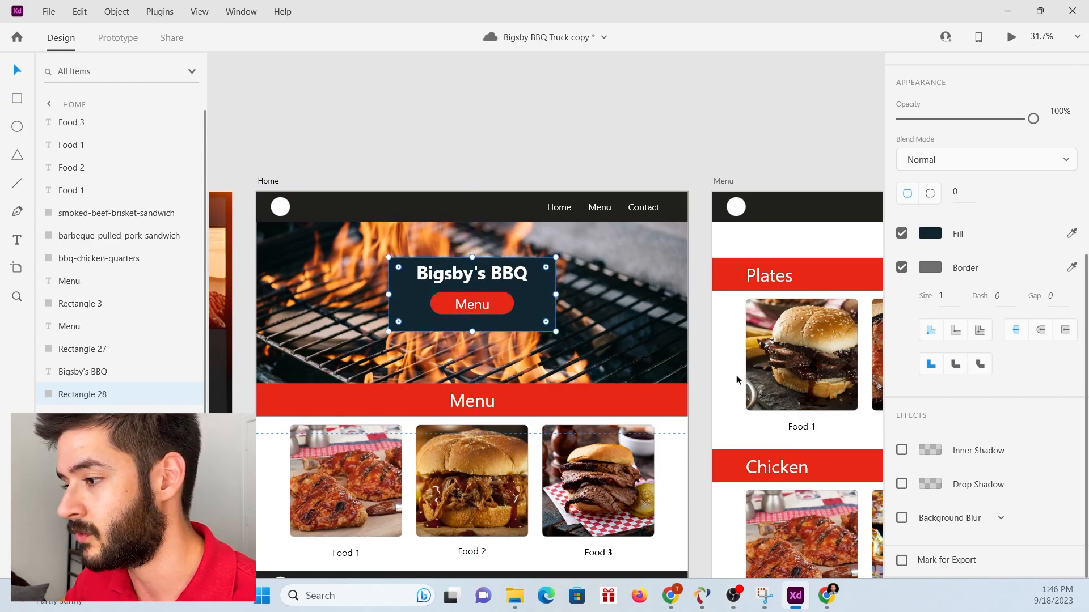
pyautogui.moveTo(544, 270); pyautogui.dragTo(541, 273)
# Nudge the rounded hero rectangle up to Y 282 so it frames the title and Menu button evenly.
pyautogui.press('Up')
pyautogui.press('Up')
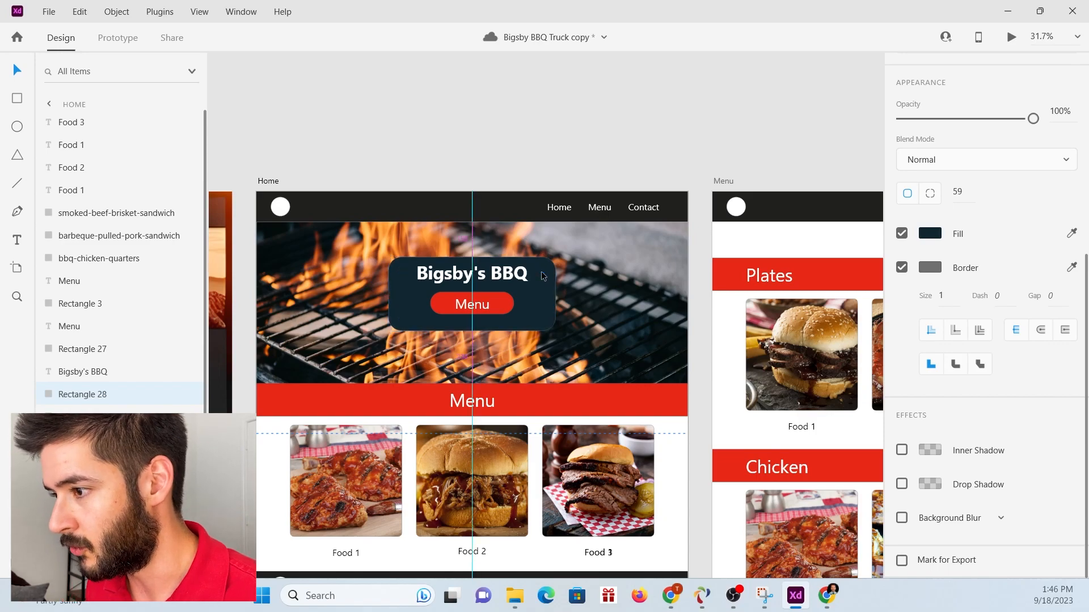
pyautogui.press('Up')
pyautogui.press('Up')
pyautogui.press('Up')
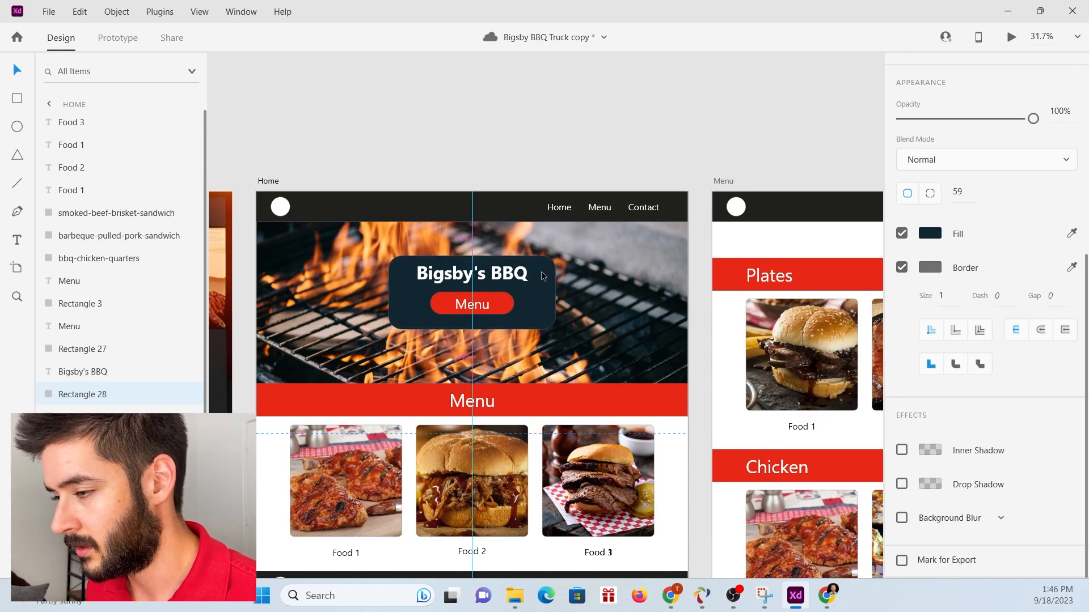
pyautogui.press('Up')
pyautogui.press('Up')
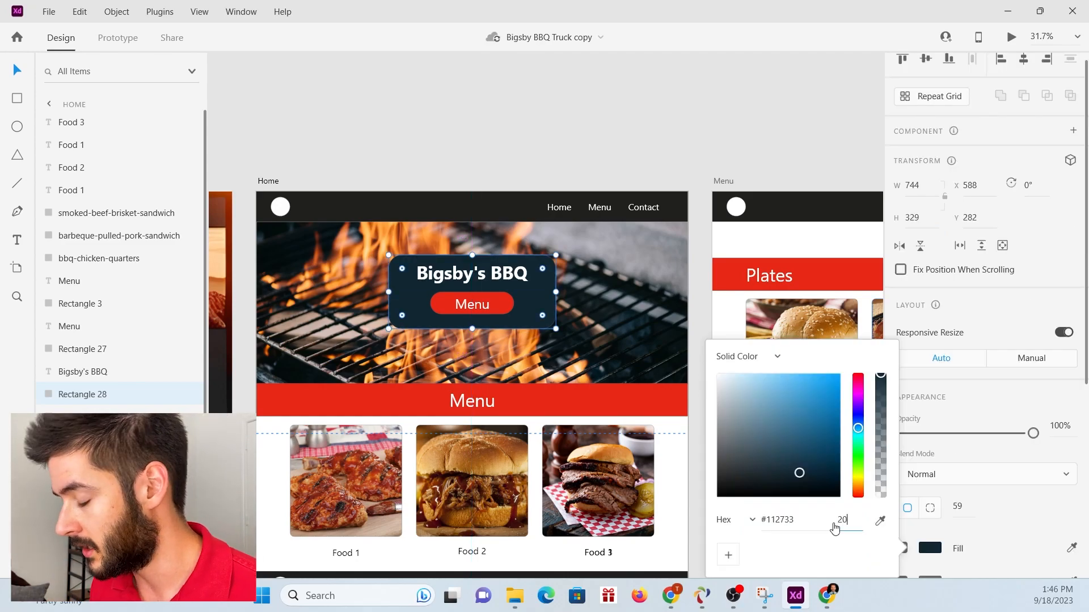
# Try fill opacities of 20%, 70% and 90% on the dark blue hero rectangle.
pyautogui.press('Return')
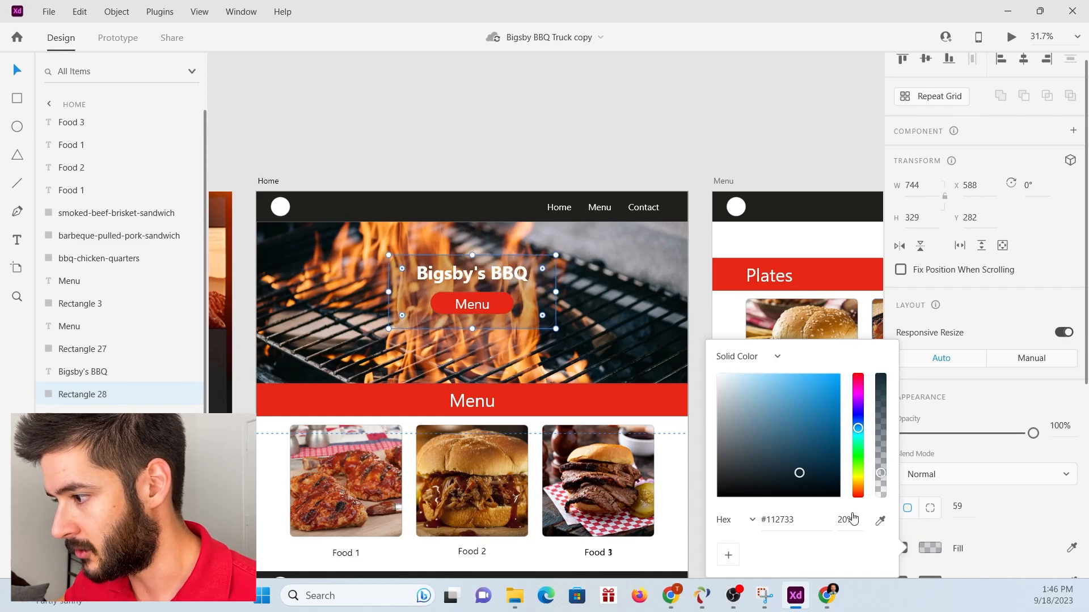
pyautogui.moveTo(859, 520); pyautogui.dragTo(834, 526)
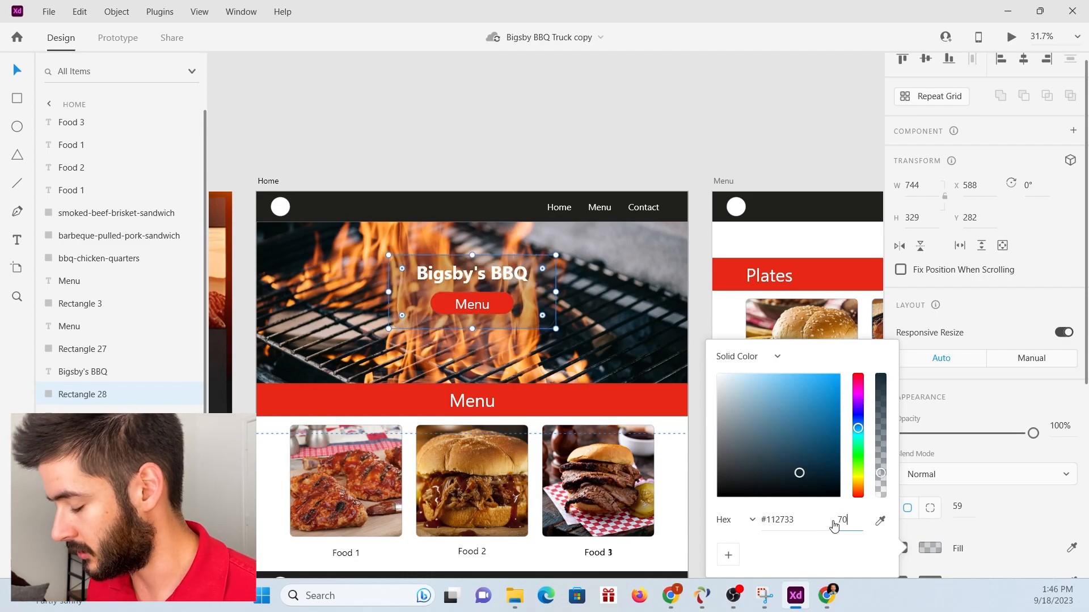
pyautogui.write('70')
pyautogui.press('Return')
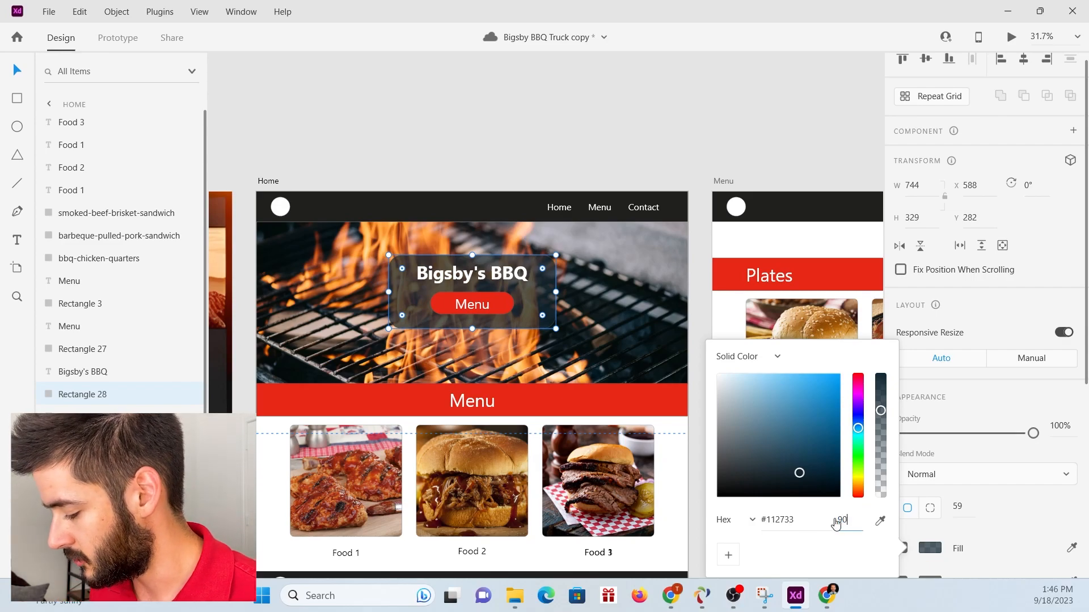
pyautogui.write('90')
pyautogui.press('Return')
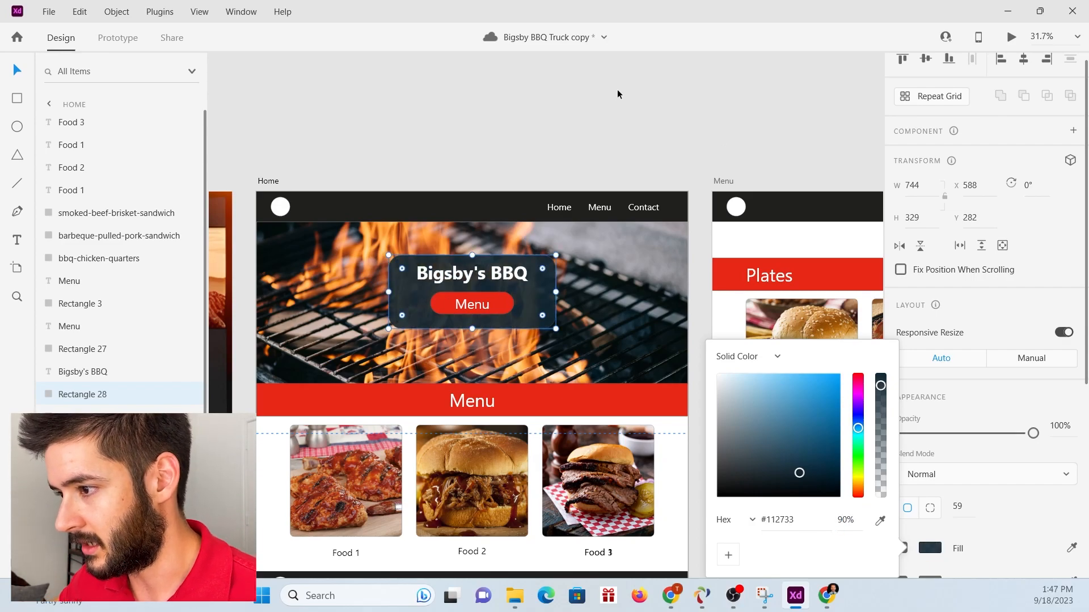
pyautogui.click(610, 96)
# Fill the hero rectangle with the near-black colour #071110 sampled from the grill photo.
pyautogui.click(549, 314)
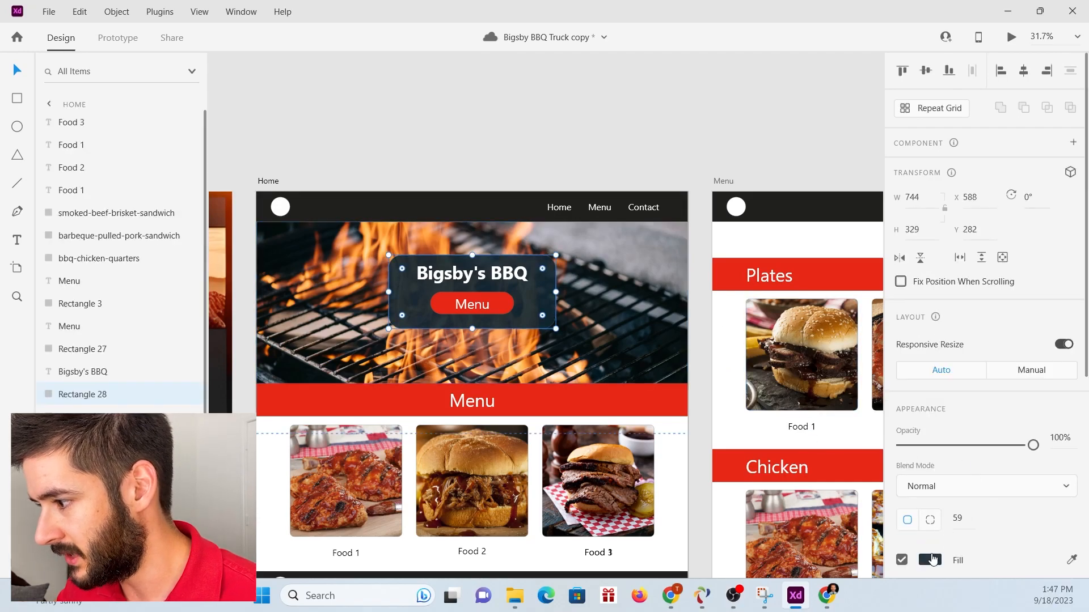
pyautogui.click(935, 561)
pyautogui.click(879, 521)
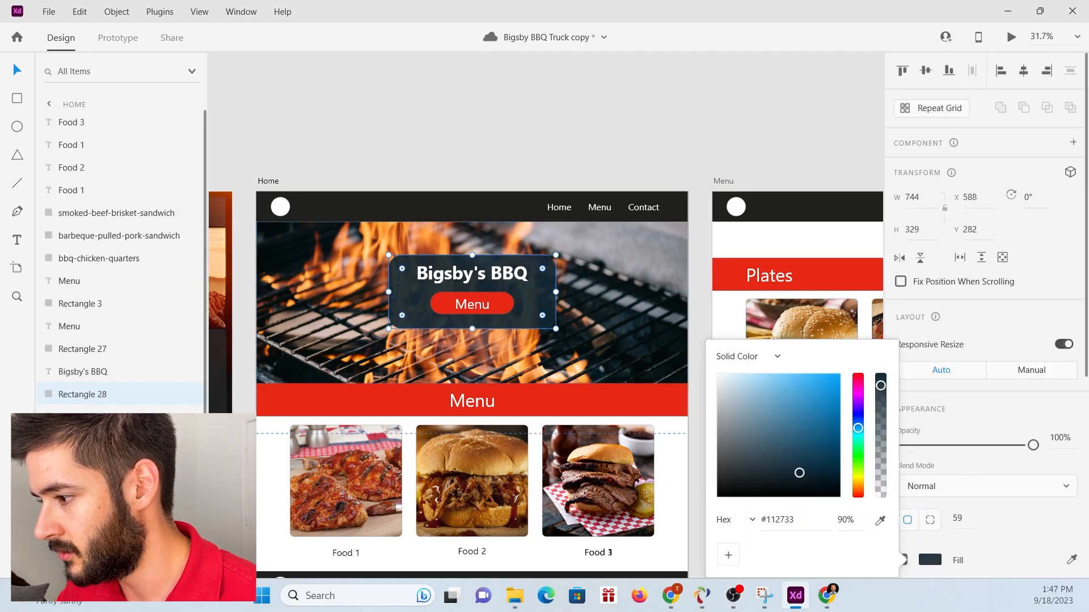
pyautogui.click(617, 311)
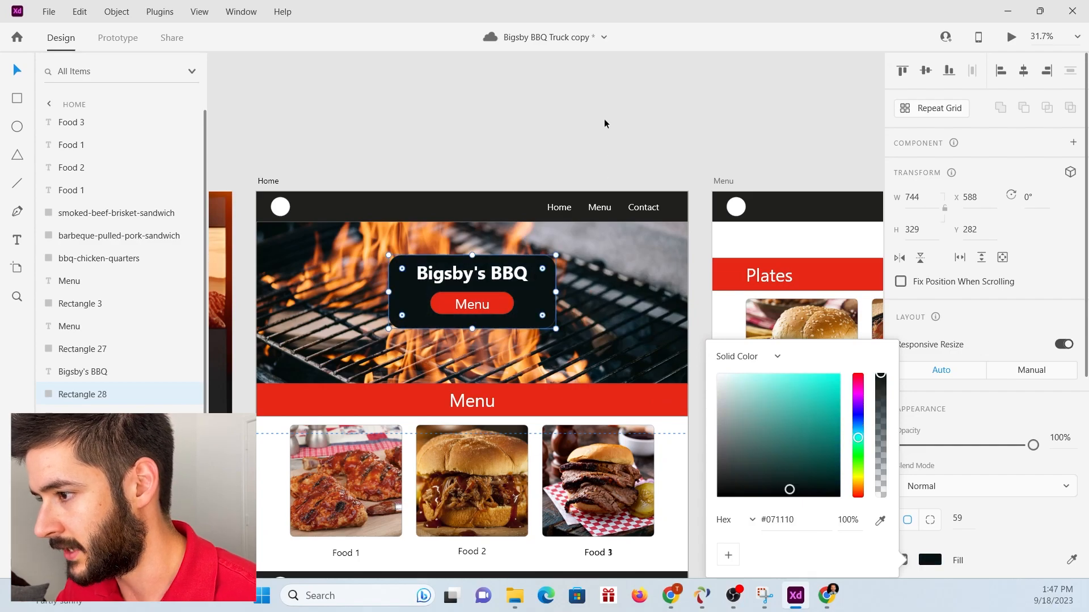
pyautogui.click(604, 118)
# Try the near-black hero rectangle at 90% fill opacity, and reduce it to 80%.
pyautogui.click(555, 314)
pyautogui.scroll(-3, 930, 470)
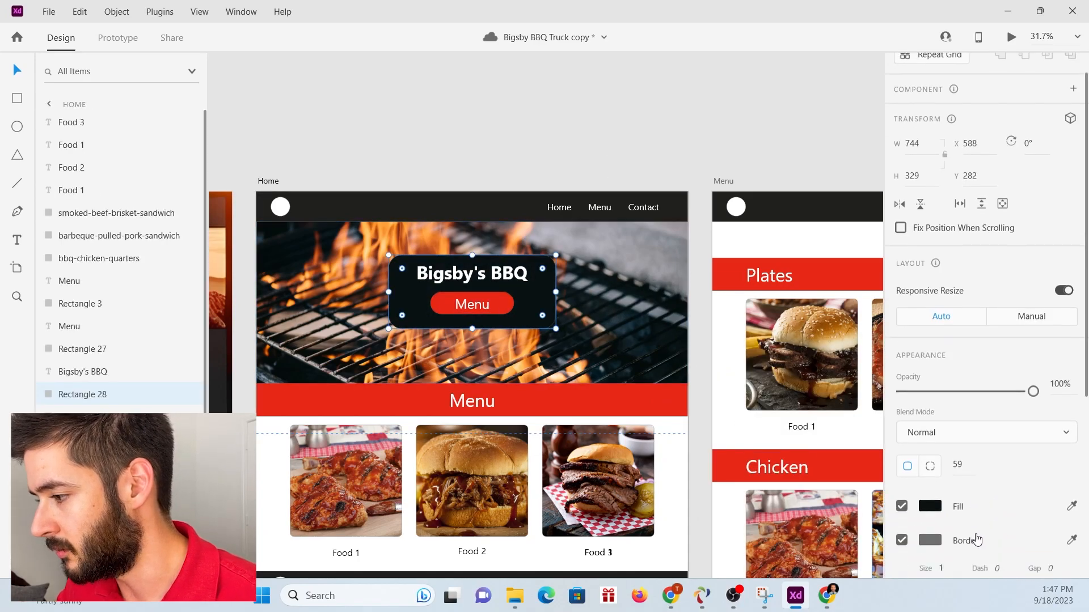
pyautogui.click(930, 403)
pyautogui.click(861, 466)
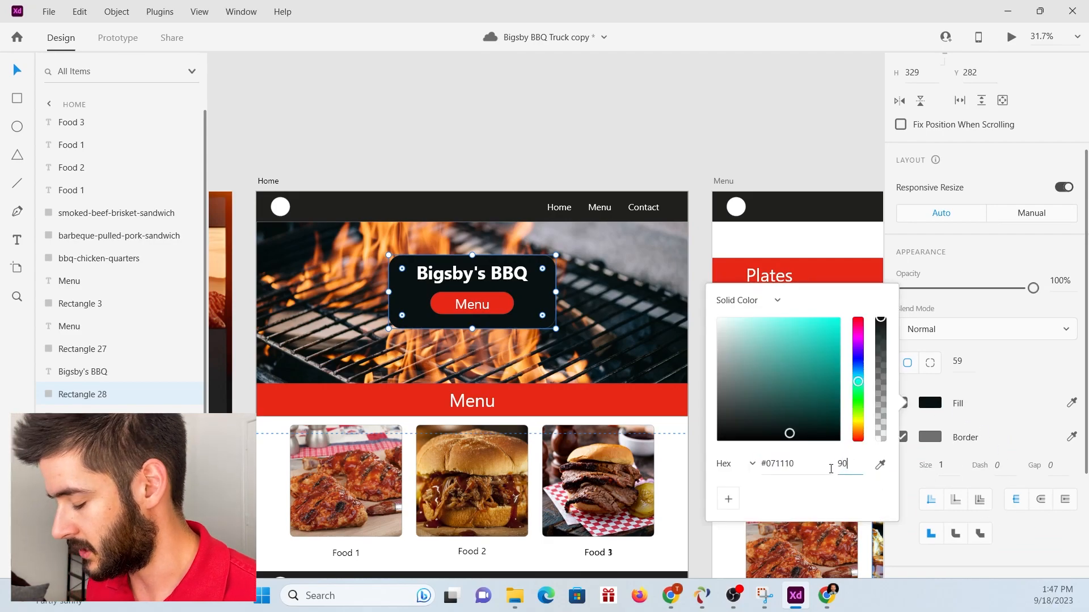
pyautogui.write('90')
pyautogui.press('Return')
pyautogui.click(834, 466)
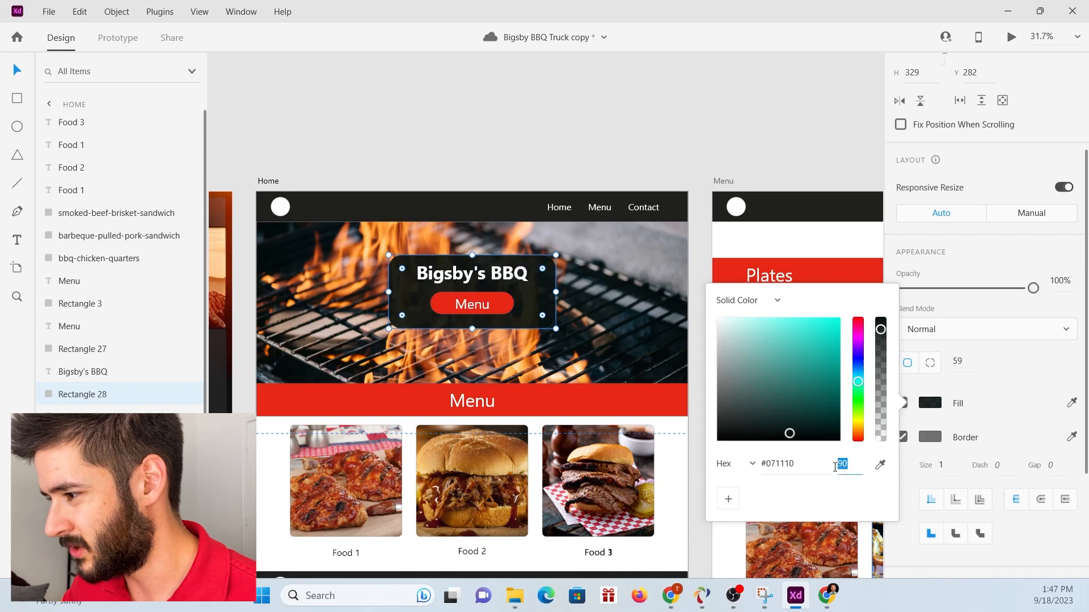
pyautogui.write('80')
pyautogui.press('Return')
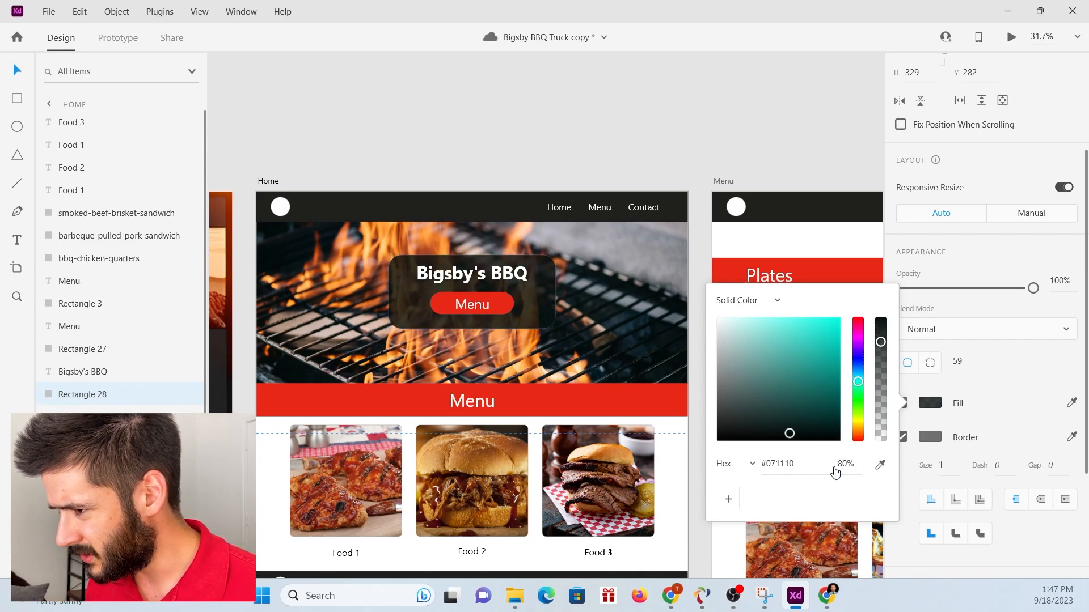
# Try the hero rectangle at 70% fill opacity, and set it back to 80%.
pyautogui.click(834, 463)
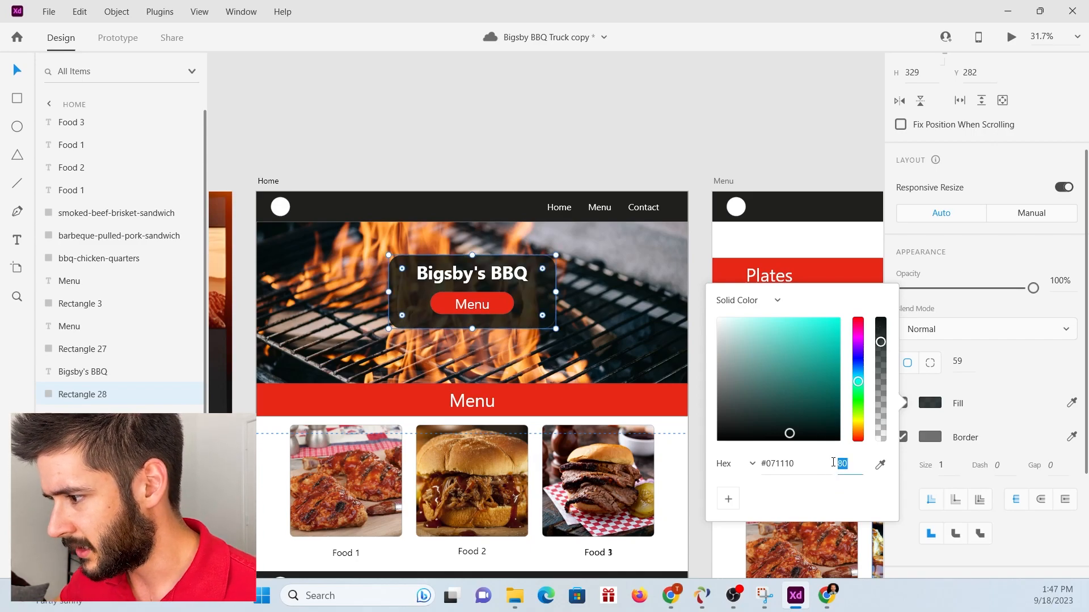
pyautogui.press('Return')
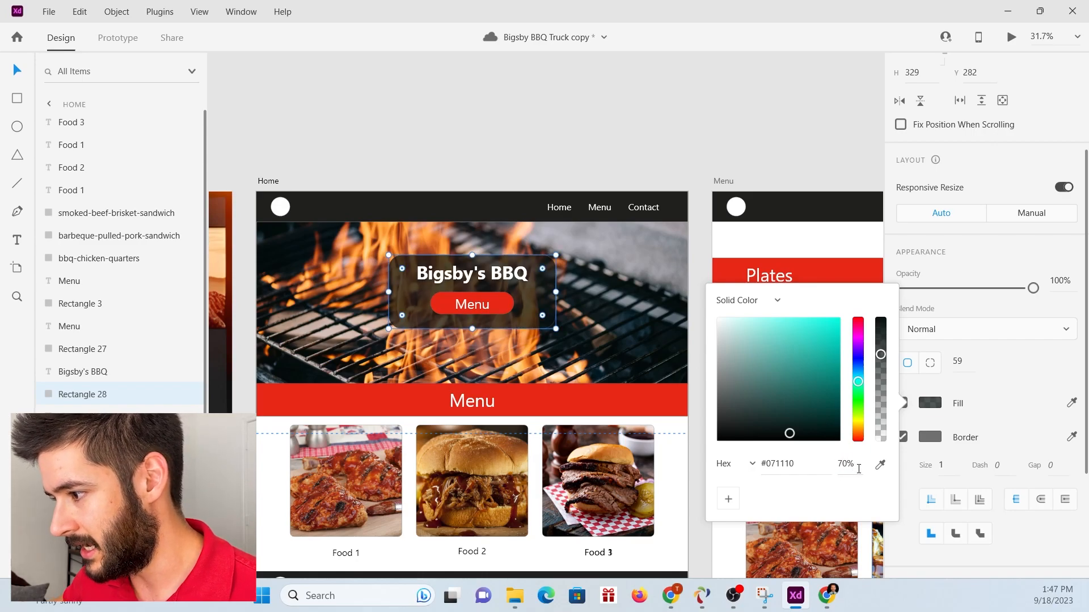
pyautogui.press('Return')
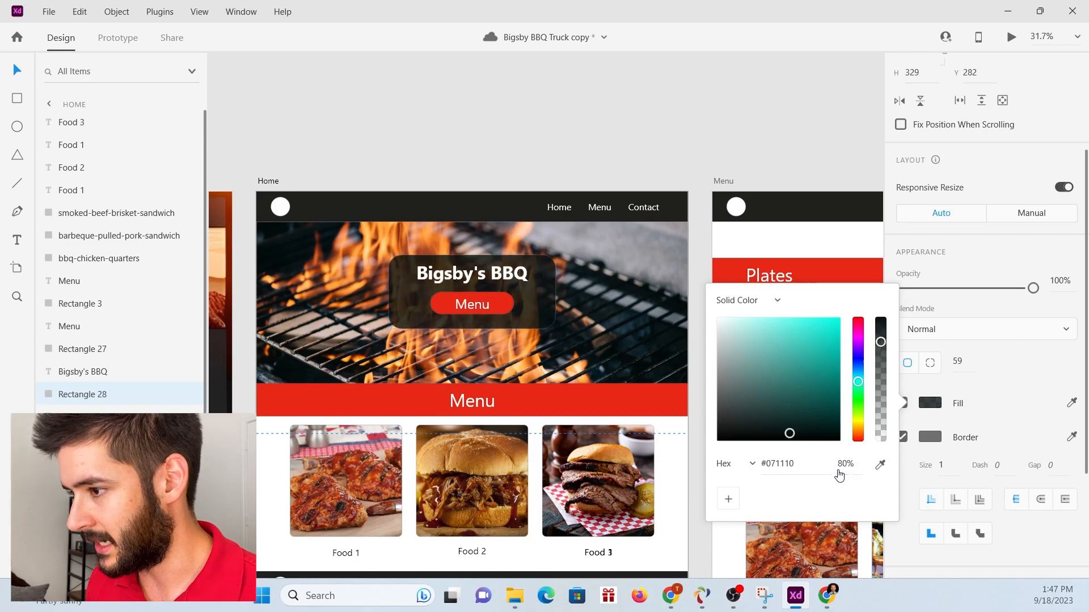
pyautogui.click(669, 164)
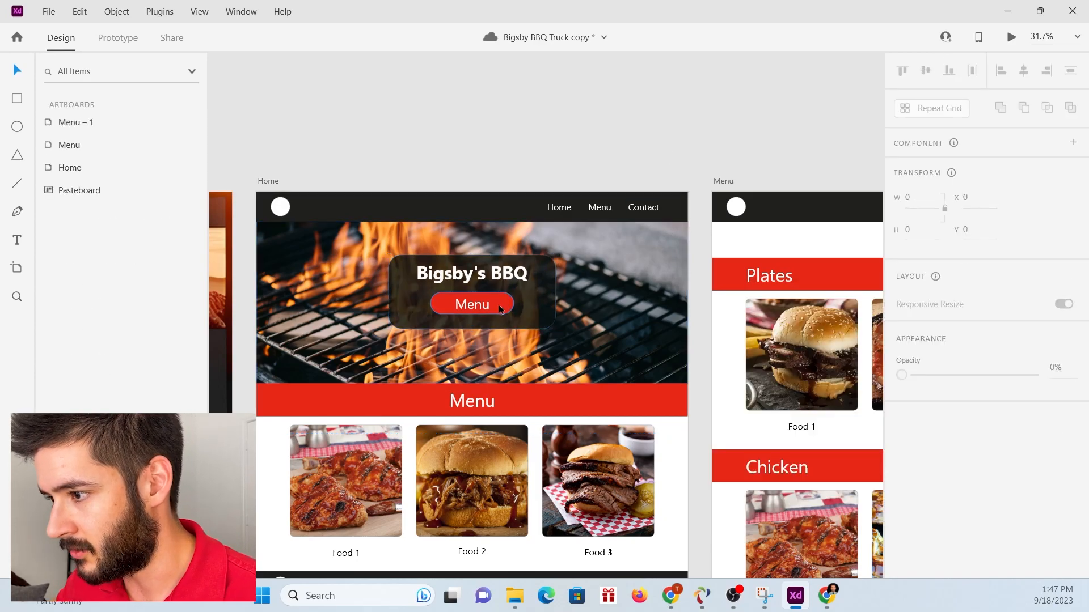
# Extend the hero rectangle to a height of 379 and add the tagline "Big BBQ with Big Taste" between the title and the lowered Menu button.
pyautogui.click(539, 318)
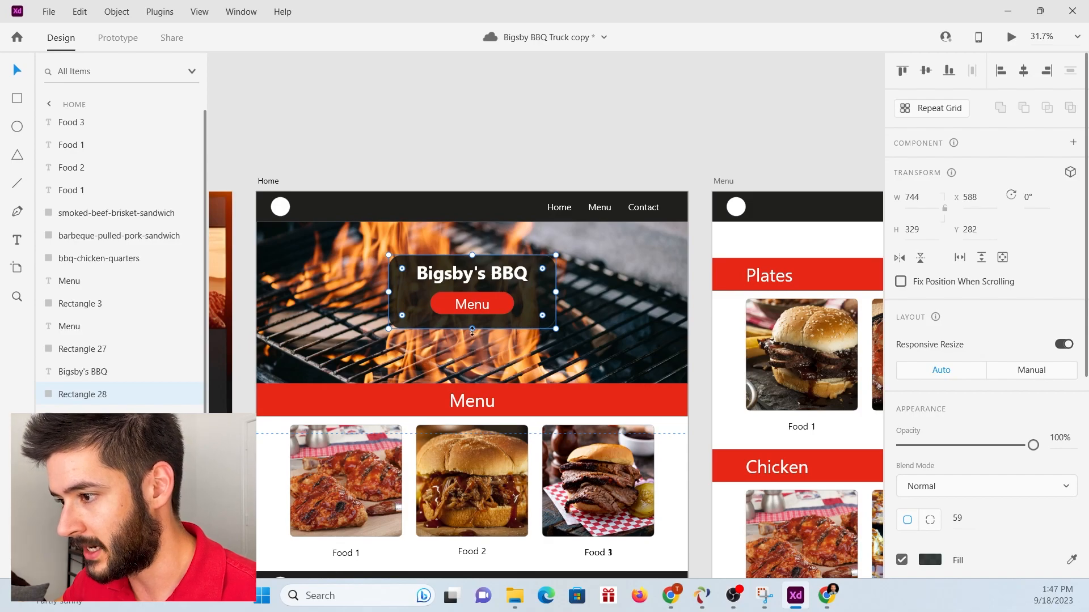
pyautogui.hotkey('ctrl', 'z')
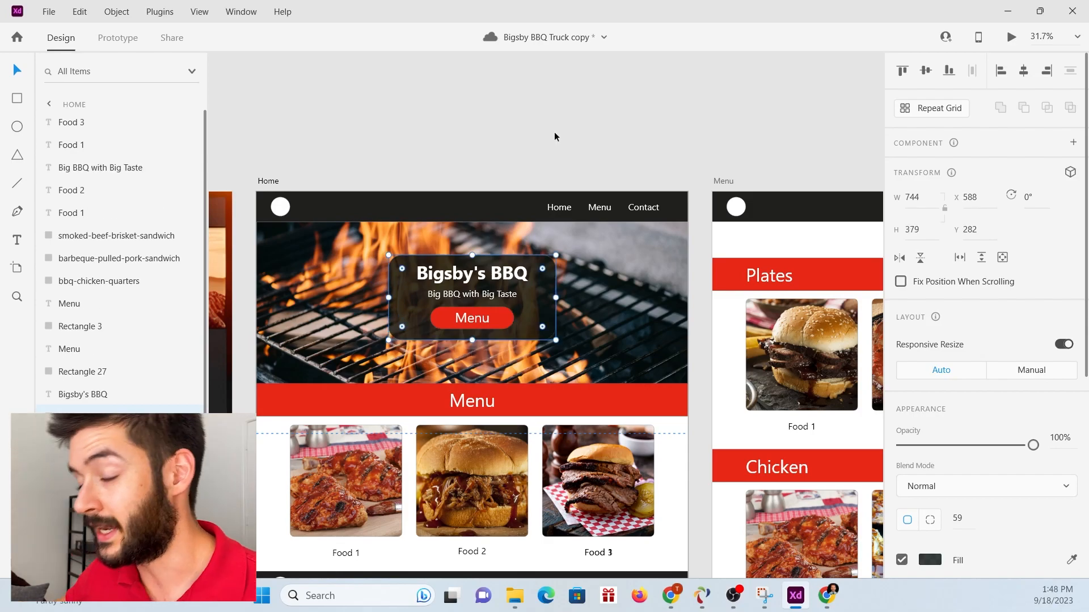
pyautogui.click(558, 139)
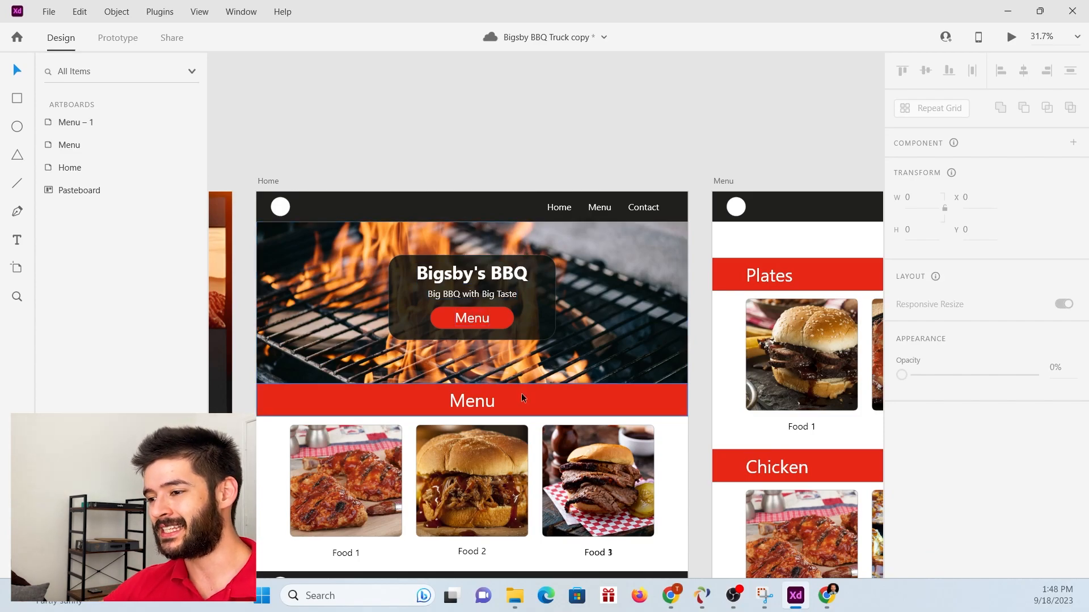
# Examine the Home, Menu and Contact artboards beside the reference website screenshot, ending with a closer look at the Home page.
pyautogui.scroll(-2, 382, 465)
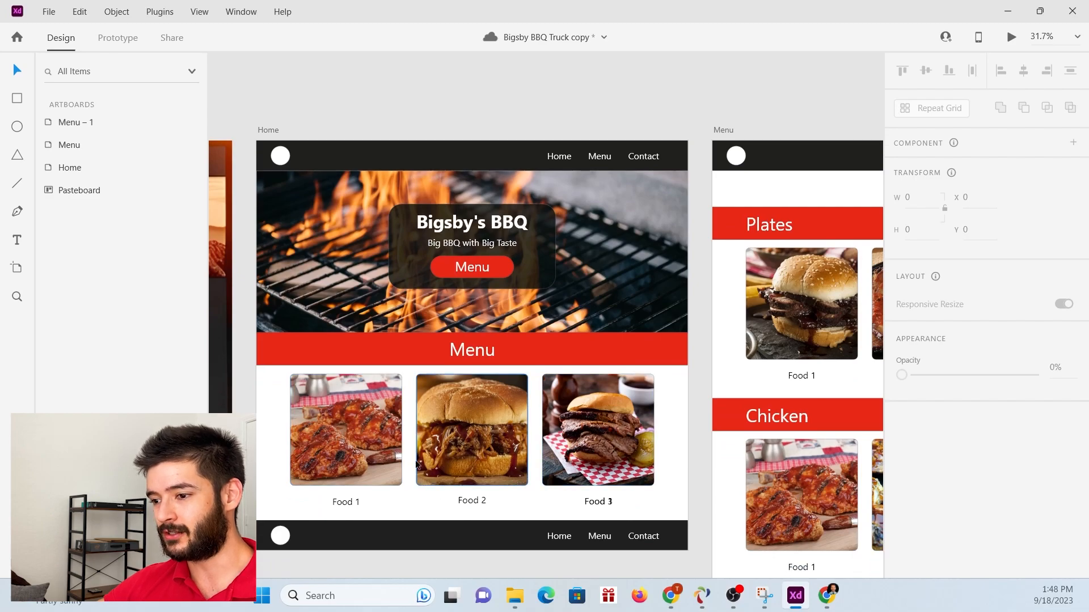
pyautogui.scroll(-5, 321, 460)
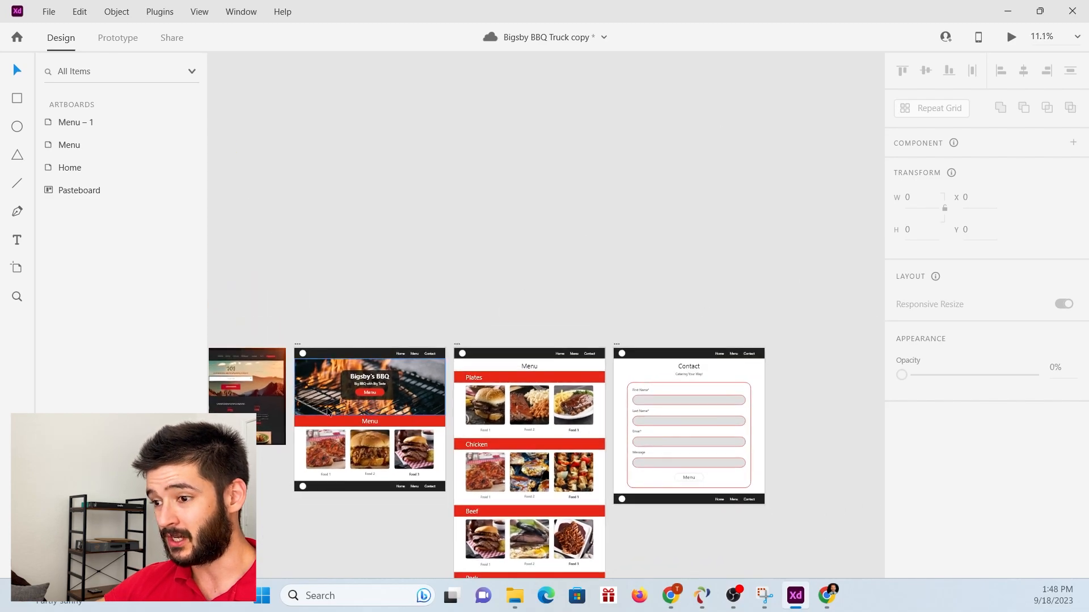
pyautogui.scroll(2, 318, 393)
pyautogui.scroll(-2, 509, 370)
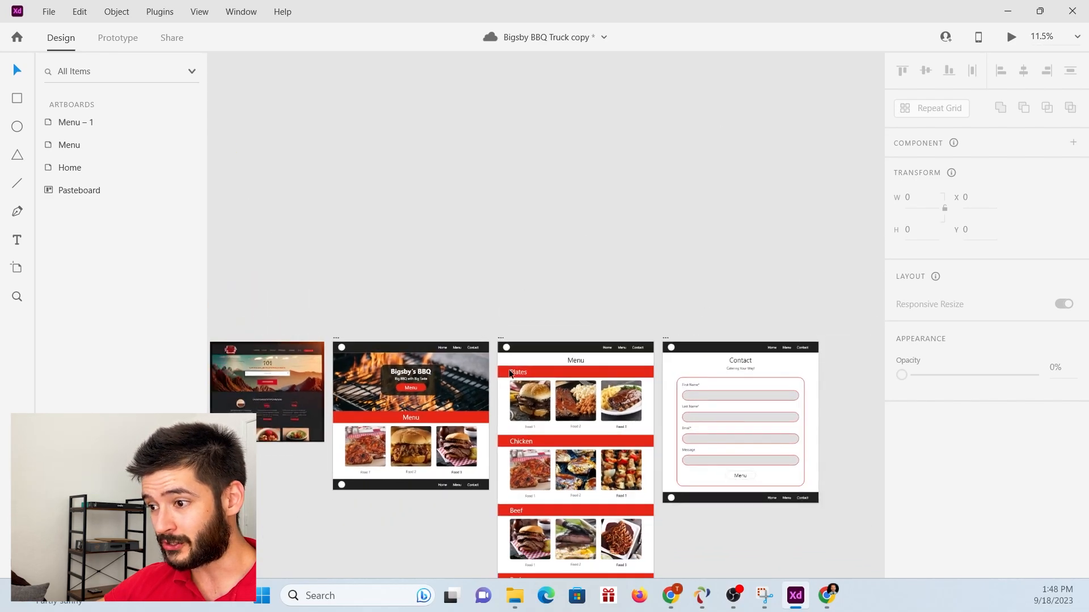
pyautogui.scroll(-1, 524, 363)
pyautogui.scroll(-1, 560, 431)
pyautogui.scroll(1, 550, 403)
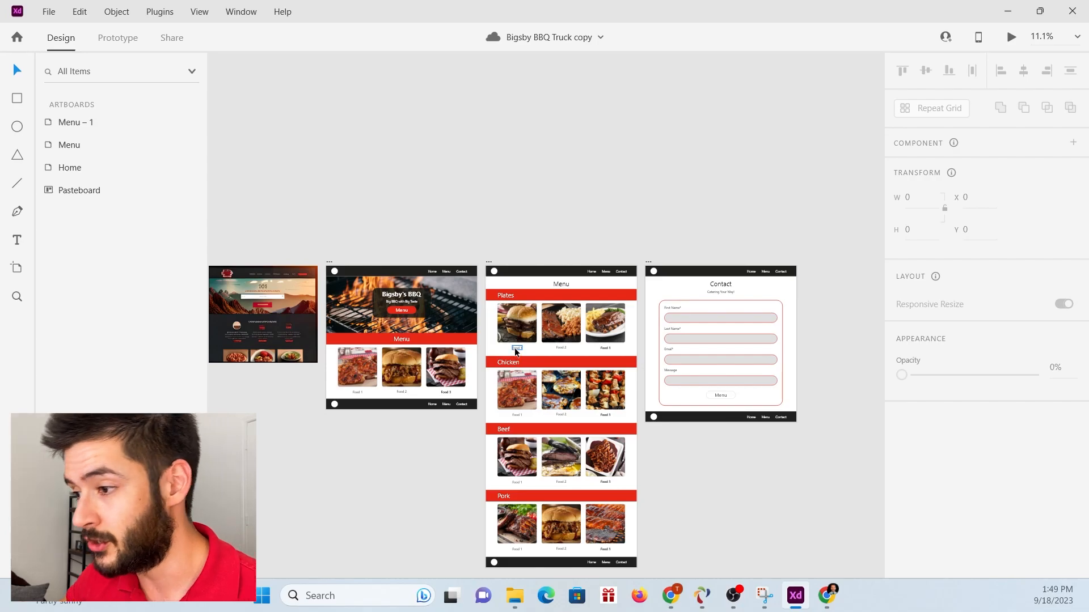
pyautogui.scroll(5, 378, 355)
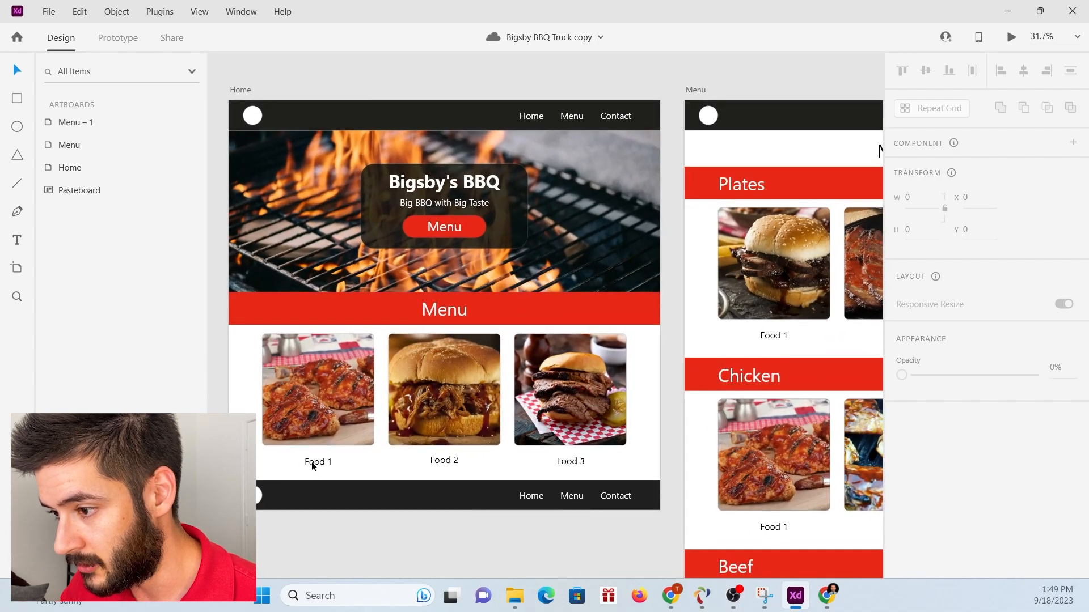
# Replace the "Food 1" caption under the Home page's first food photo with "Chicken" and nudge it to sit centred below the photo.
pyautogui.doubleClick(313, 461)
pyautogui.write('Chckce')
pyautogui.press('BackSpace')
pyautogui.press('BackSpace')
pyautogui.press('BackSpace')
pyautogui.press('BackSpace')
pyautogui.write('ci')
pyautogui.press('BackSpace')
pyautogui.press('BackSpace')
pyautogui.write('icken')
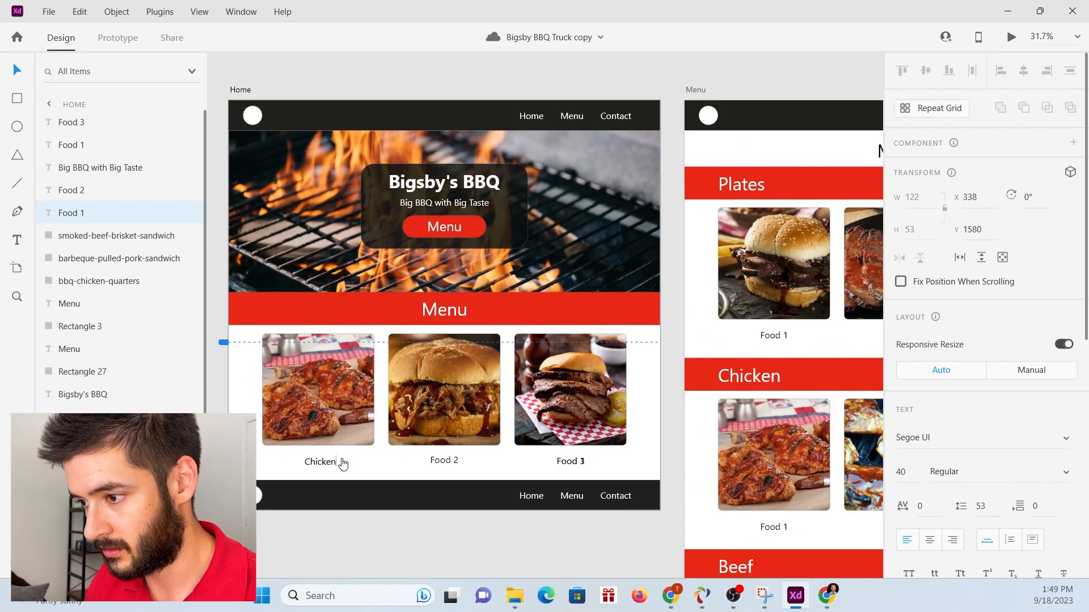
pyautogui.click(25, 71)
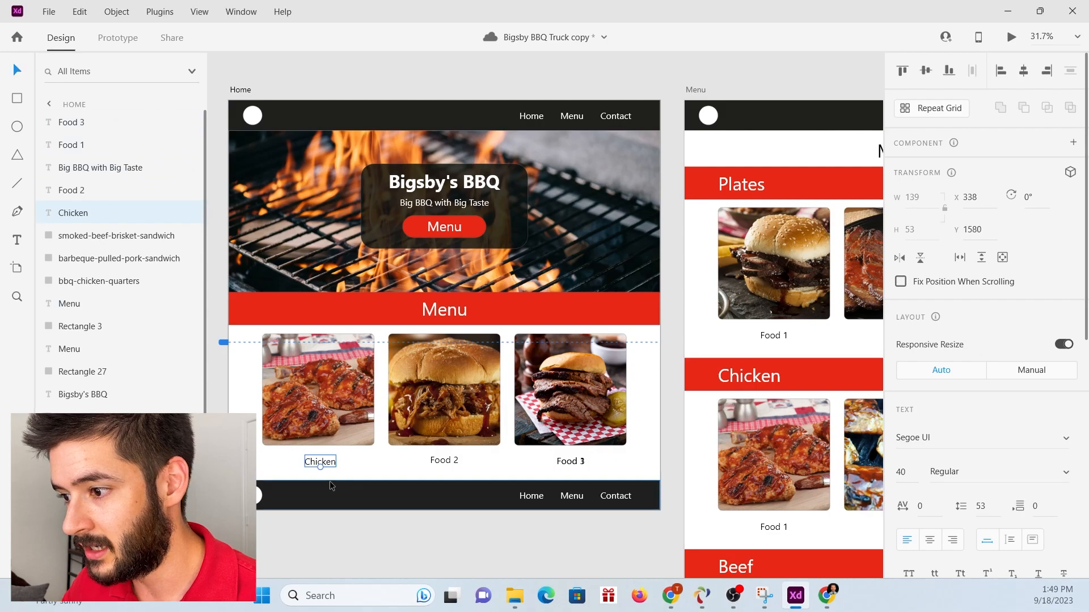
pyautogui.moveTo(329, 465); pyautogui.dragTo(325, 465)
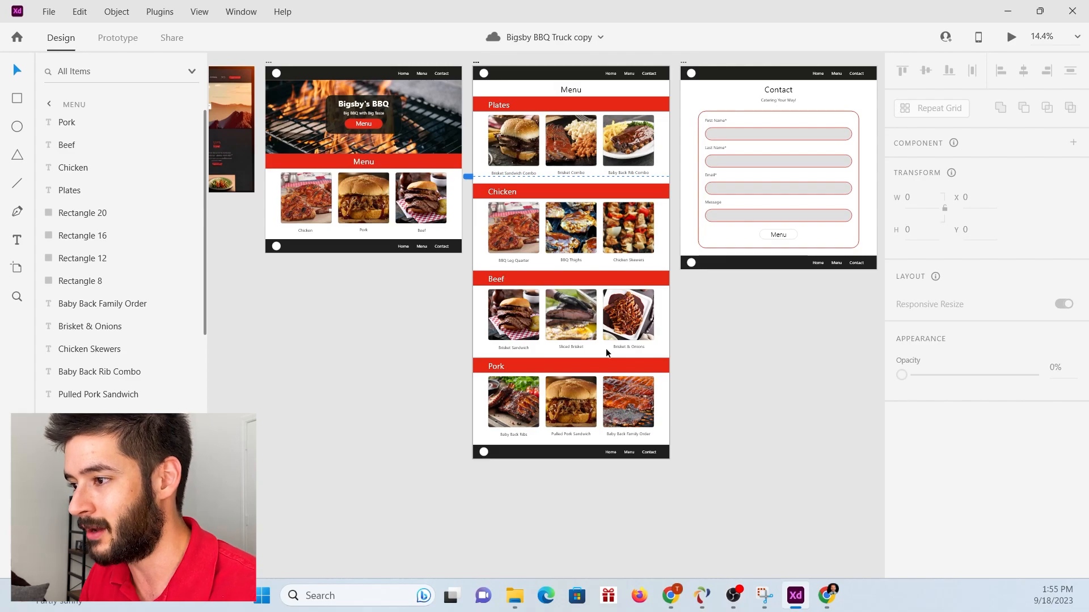
# Examine the photos and captions in the Menu artboard's sections, and compare the artboards with the reference website screenshot.
pyautogui.scroll(5, 574, 164)
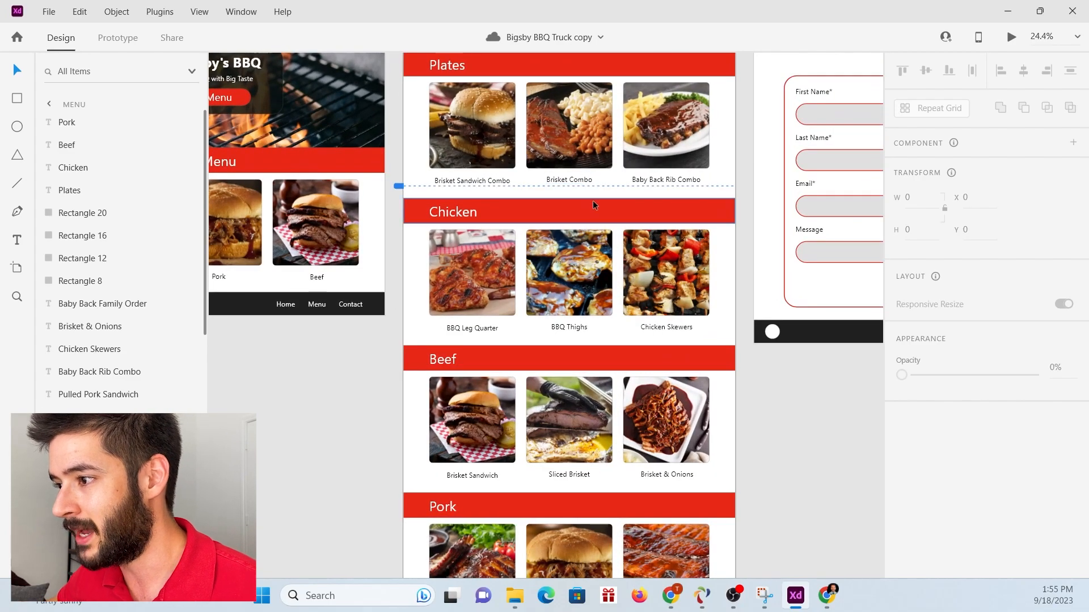
pyautogui.scroll(-3, 594, 205)
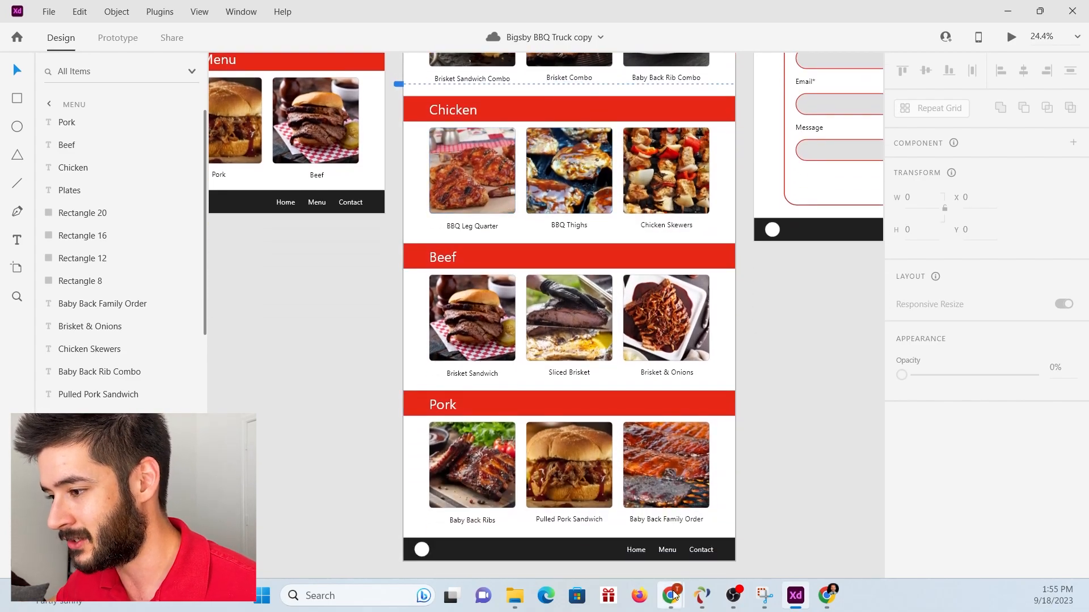
pyautogui.scroll(-2, 685, 318)
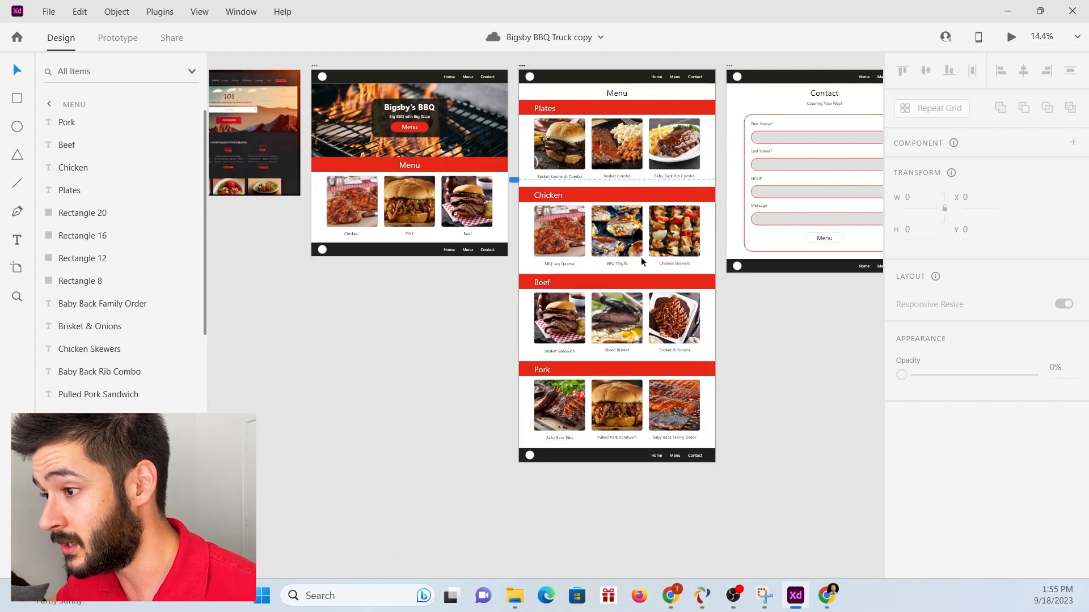
pyautogui.scroll(-1, 641, 256)
pyautogui.scroll(1, 528, 214)
pyautogui.scroll(-1, 738, 289)
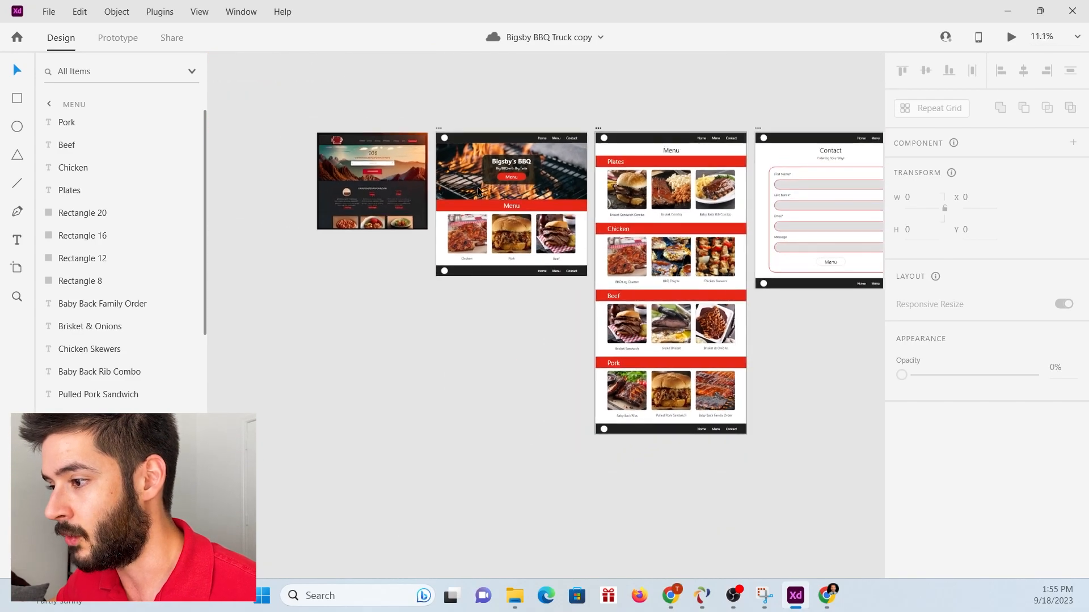
pyautogui.scroll(1, 414, 149)
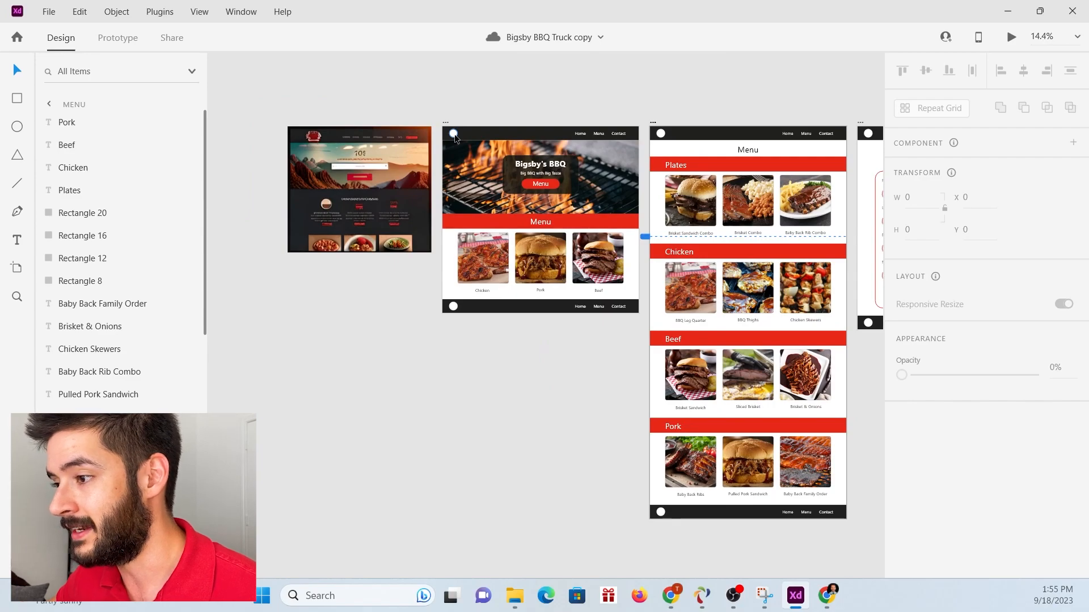
# Open the Icons 4 Design plugin and search for "fire" icons.
pyautogui.click(159, 11)
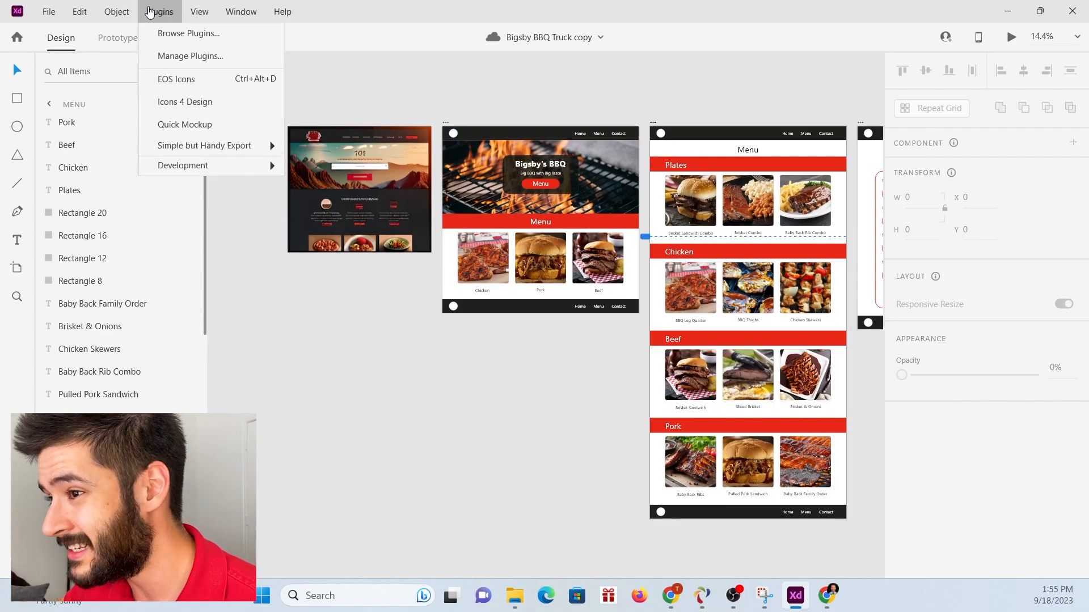
pyautogui.click(204, 105)
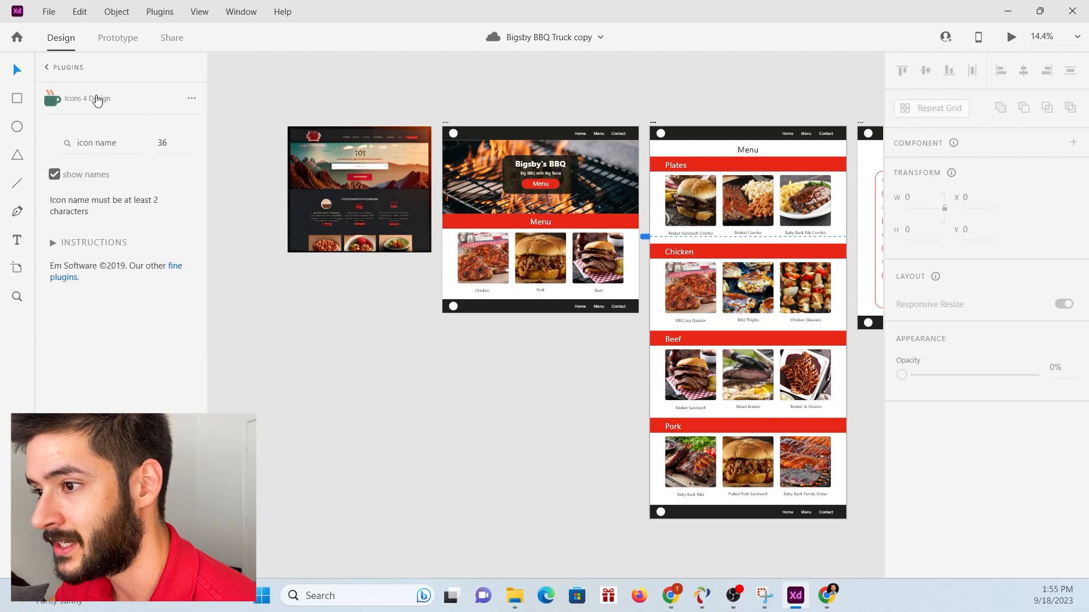
pyautogui.click(102, 144)
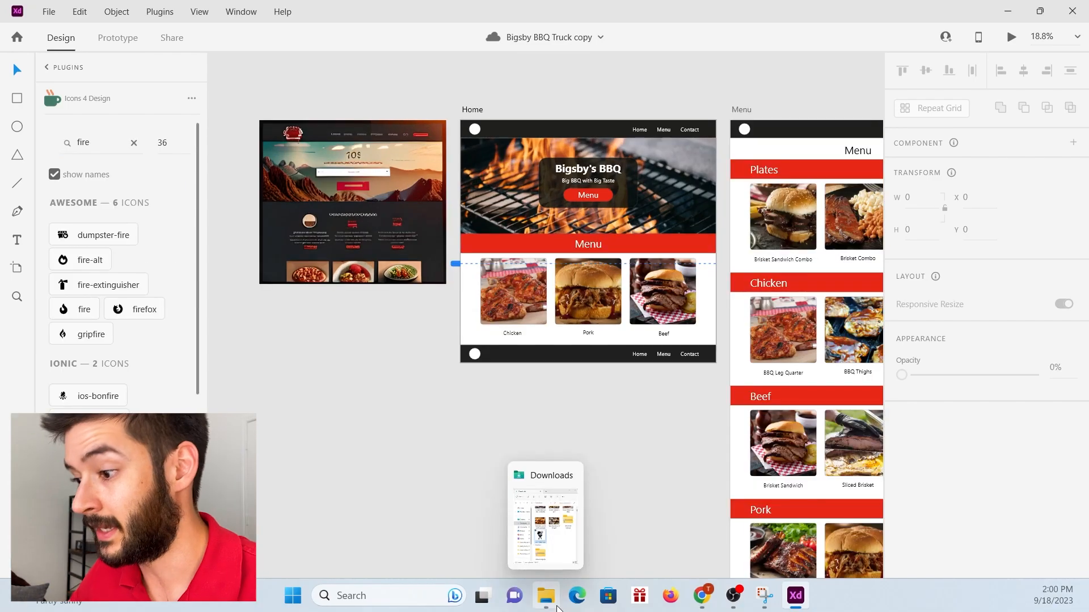
# Browse to the DATA (D:) drive in File Explorer and import the black BBQ grill image onto the Home artboard.
pyautogui.click(559, 559)
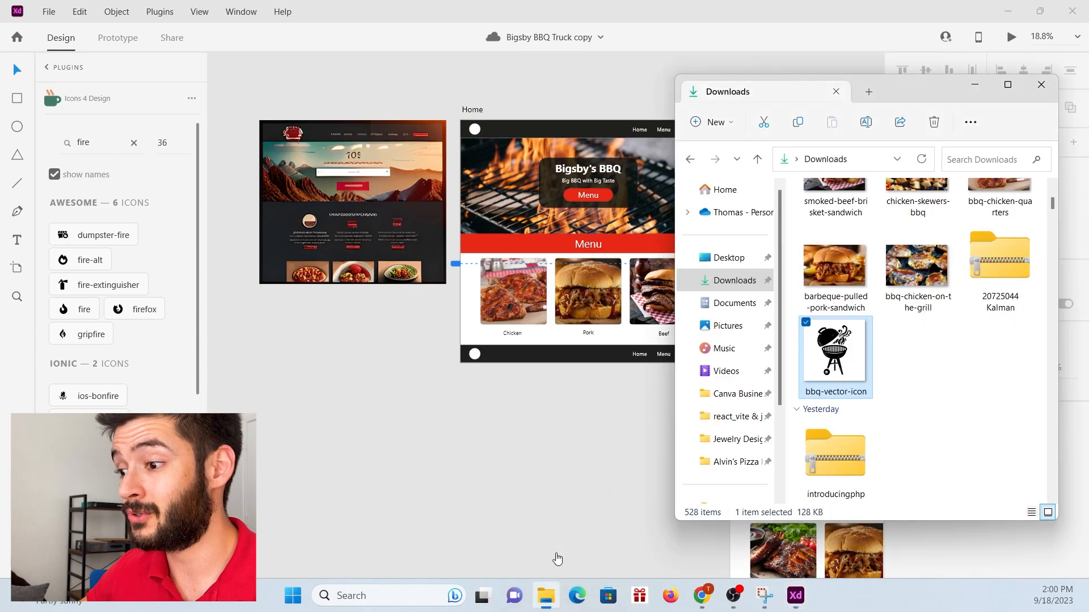
pyautogui.scroll(-3, 733, 446)
pyautogui.click(730, 459)
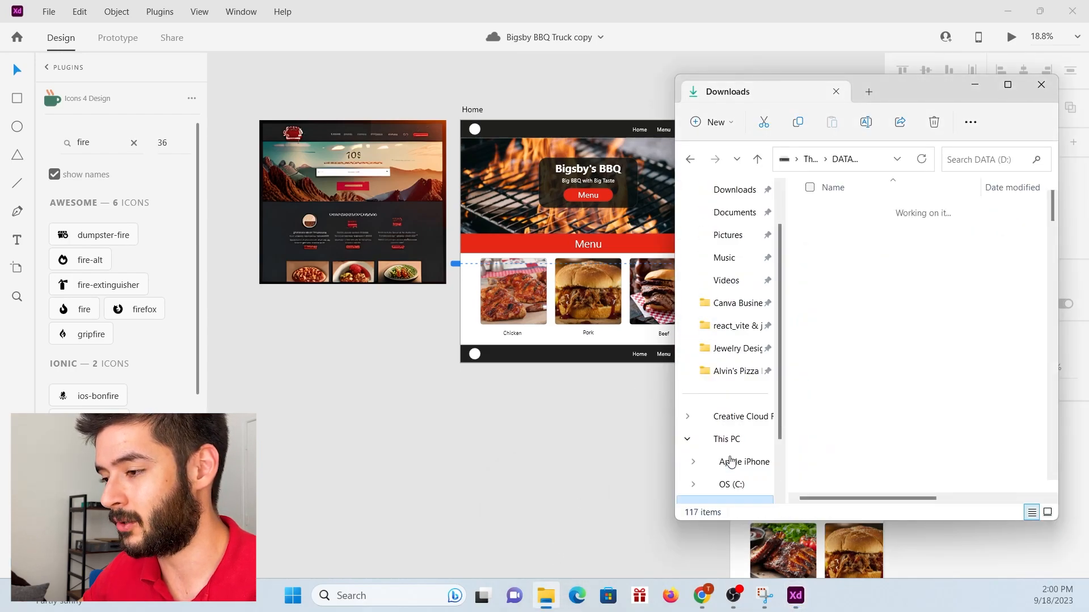
pyautogui.scroll(-15, 823, 342)
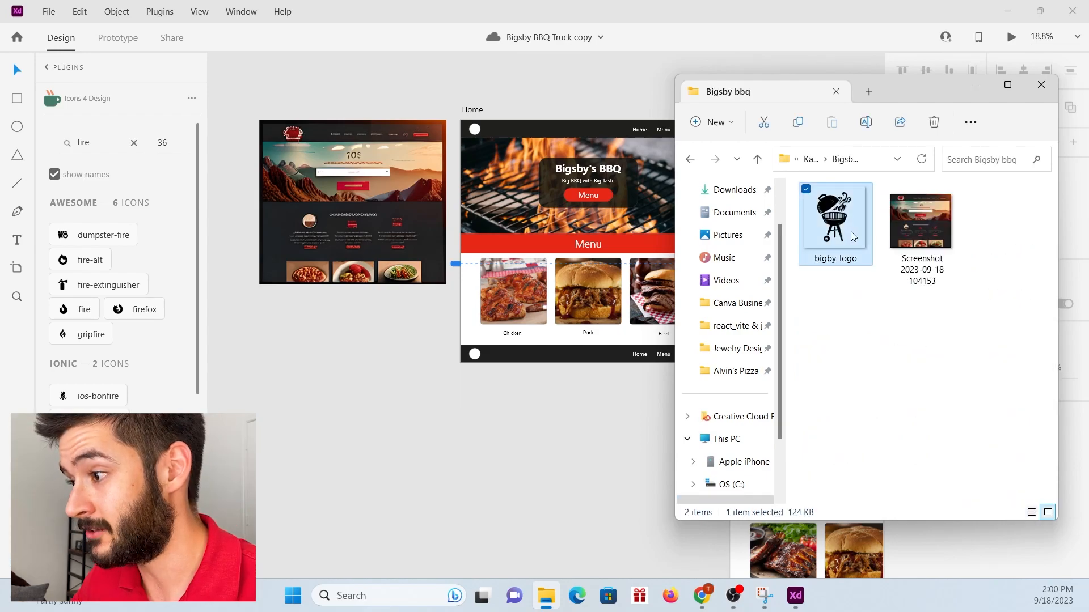
pyautogui.moveTo(854, 235); pyautogui.dragTo(502, 135)
pyautogui.click(621, 230)
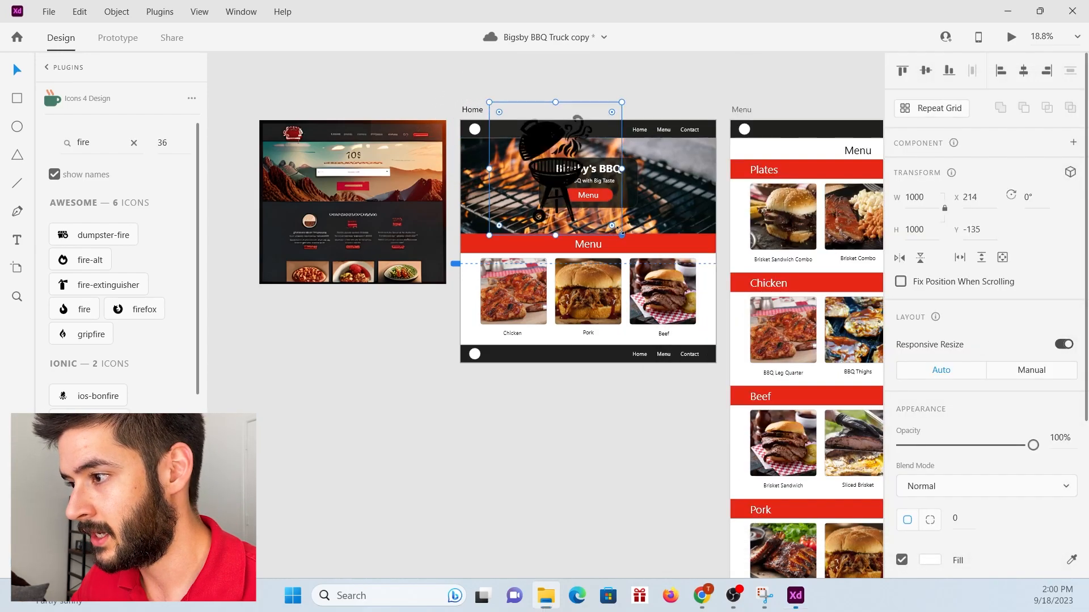
# Scale the grill icon down proportionally to 72 by 72 and move it near the white circle in the Home header.
pyautogui.moveTo(621, 230); pyautogui.dragTo(516, 129)
pyautogui.scroll(6, 445, 119)
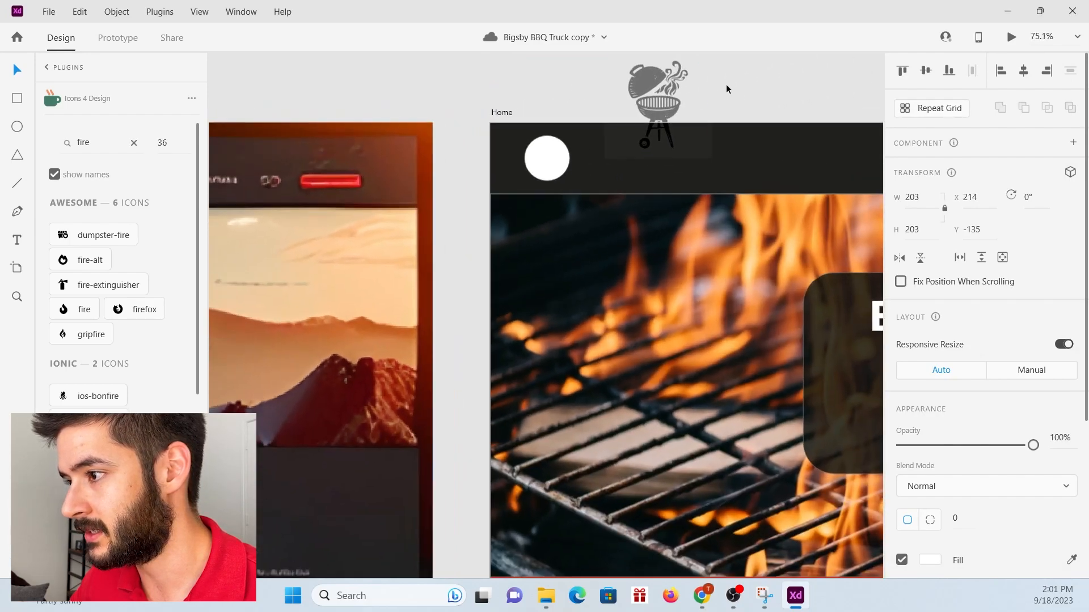
pyautogui.scroll(2, 726, 89)
pyautogui.moveTo(657, 111); pyautogui.dragTo(531, 173)
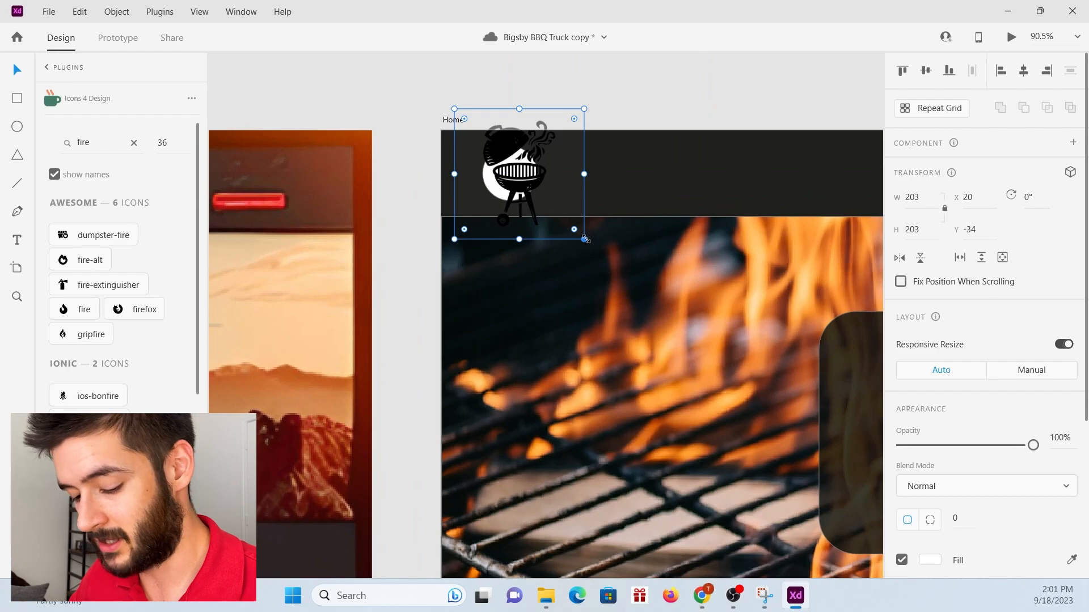
pyautogui.moveTo(585, 240); pyautogui.dragTo(501, 155)
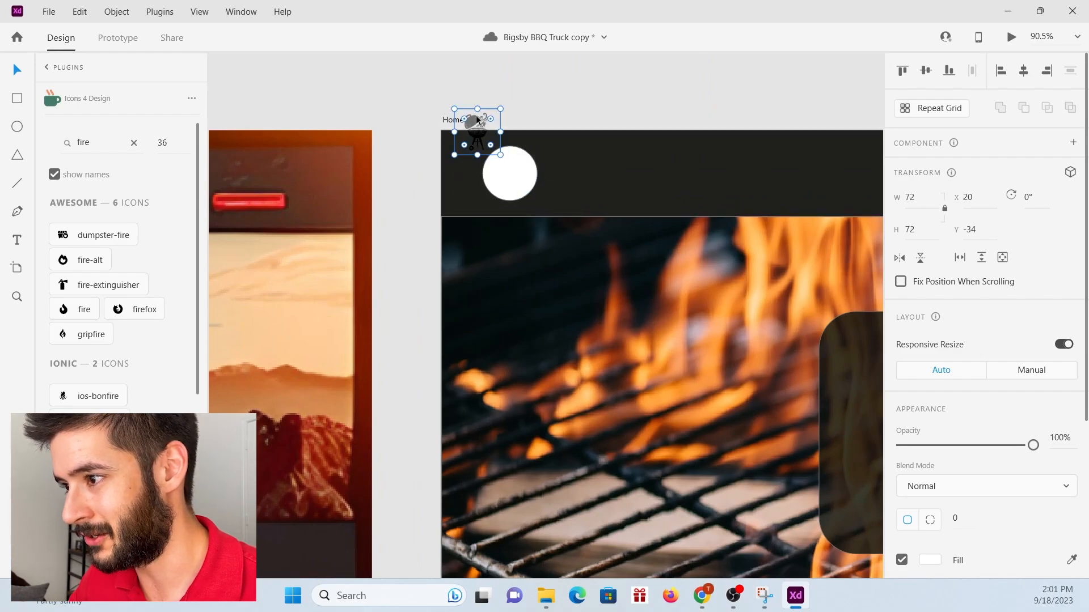
# Fit the grill icon inside the Home header's white circle, enlarge the circle, and shift the logo toward the header's left edge.
pyautogui.moveTo(473, 120); pyautogui.dragTo(491, 131)
pyautogui.moveTo(537, 201)
pyautogui.mouseDown()
pyautogui.moveTo(554, 217)
pyautogui.moveTo(502, 179)
pyautogui.moveTo(538, 213)
pyautogui.mouseUp()
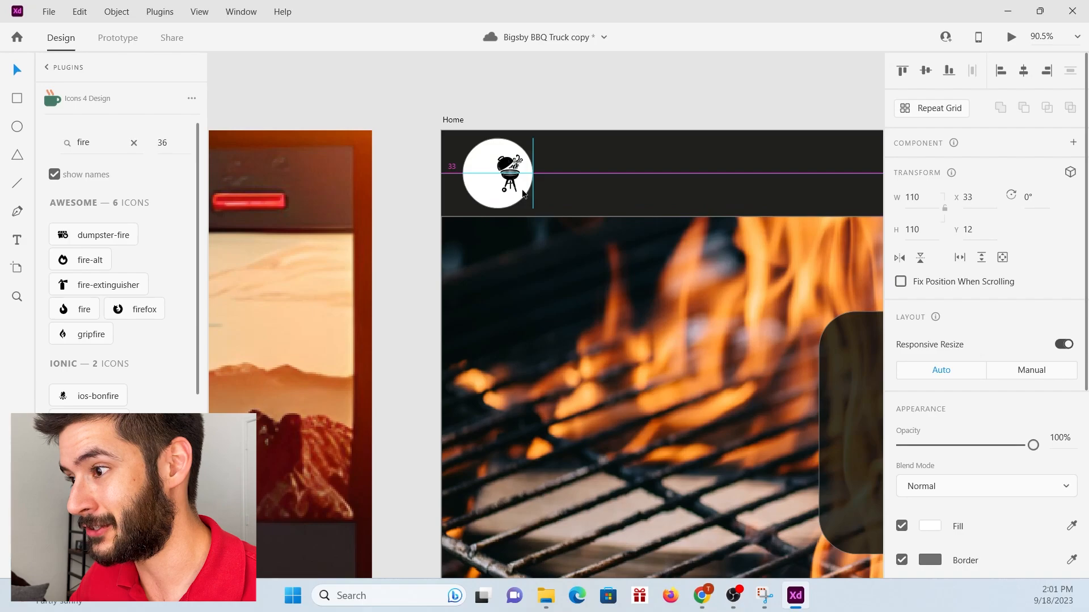
pyautogui.click(514, 178)
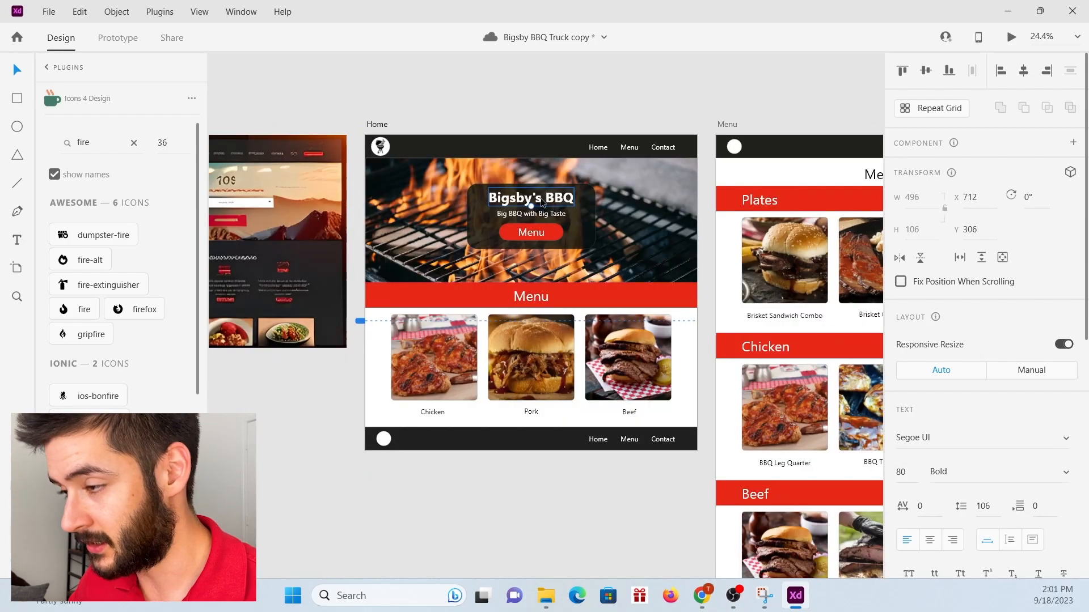
pyautogui.moveTo(541, 203); pyautogui.dragTo(477, 164)
pyautogui.scroll(5, 410, 142)
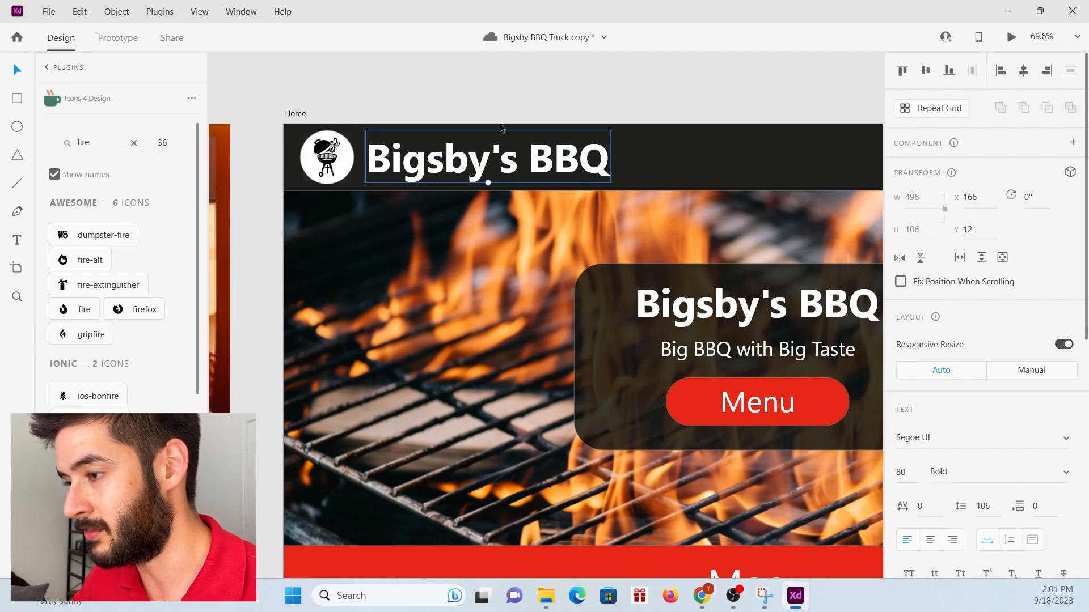
# Examine the grill logo and "Bigsby's BBQ" title in the headers and the logo in the footers across the Home, Menu and Contact artboards.
pyautogui.click(490, 81)
pyautogui.scroll(-8, 375, 149)
pyautogui.scroll(2, 375, 151)
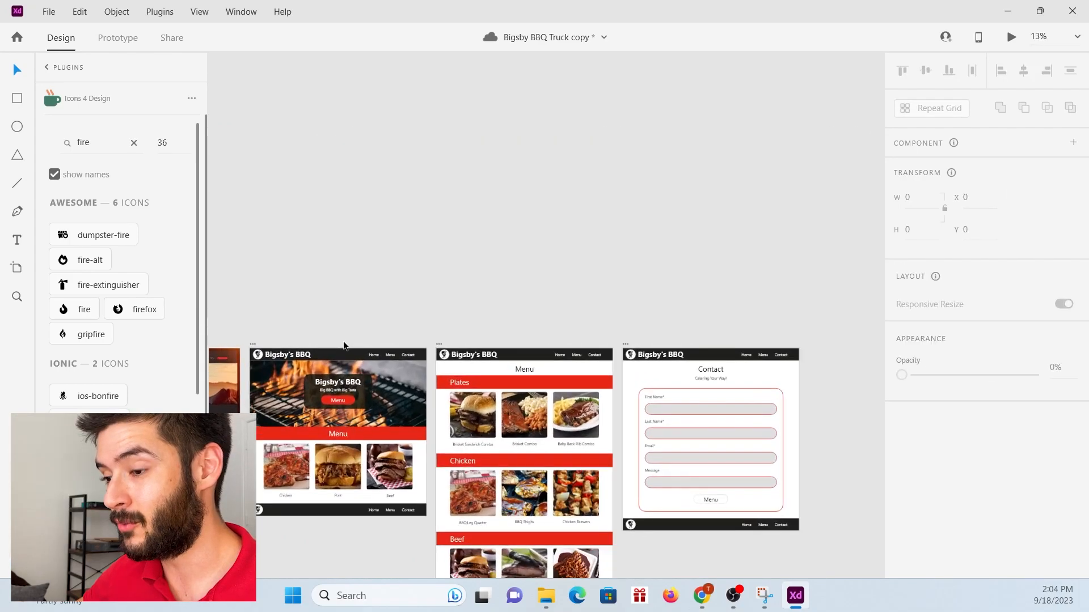
pyautogui.scroll(3, 340, 337)
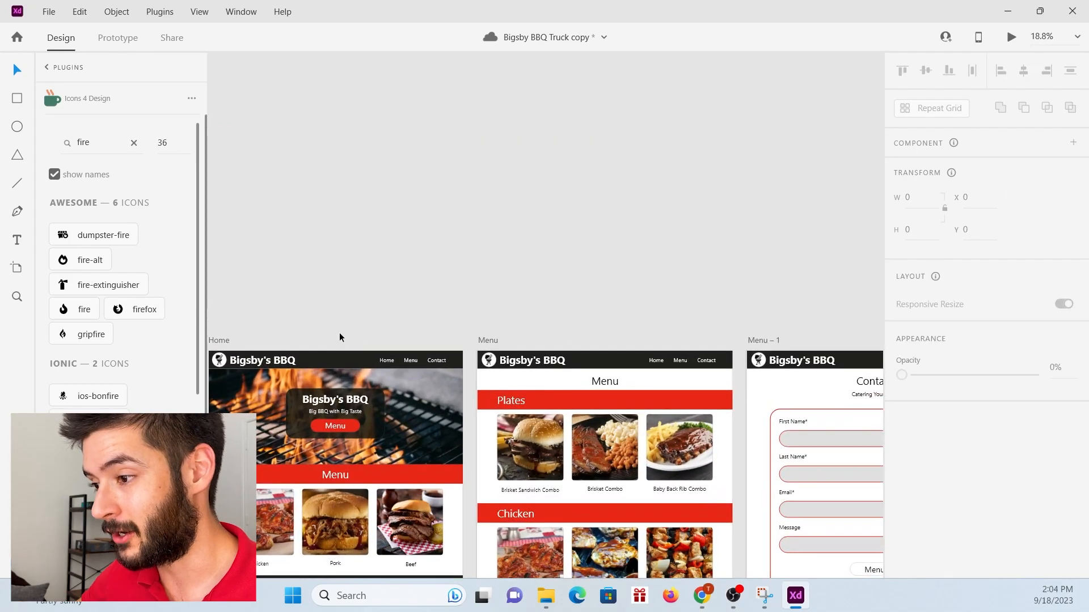
pyautogui.scroll(-4, 339, 337)
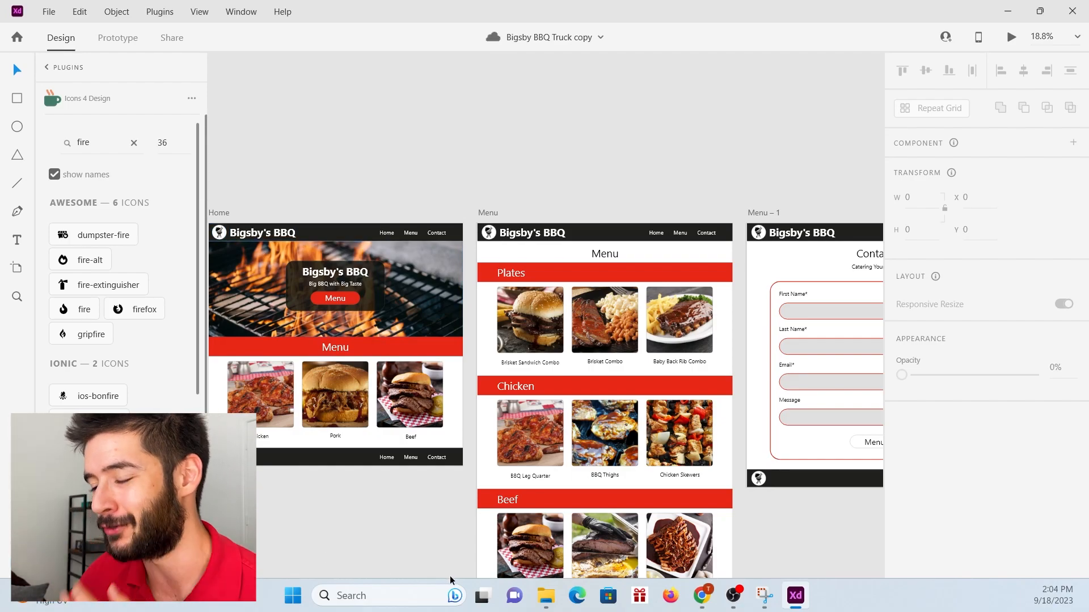
pyautogui.scroll(-1, 451, 477)
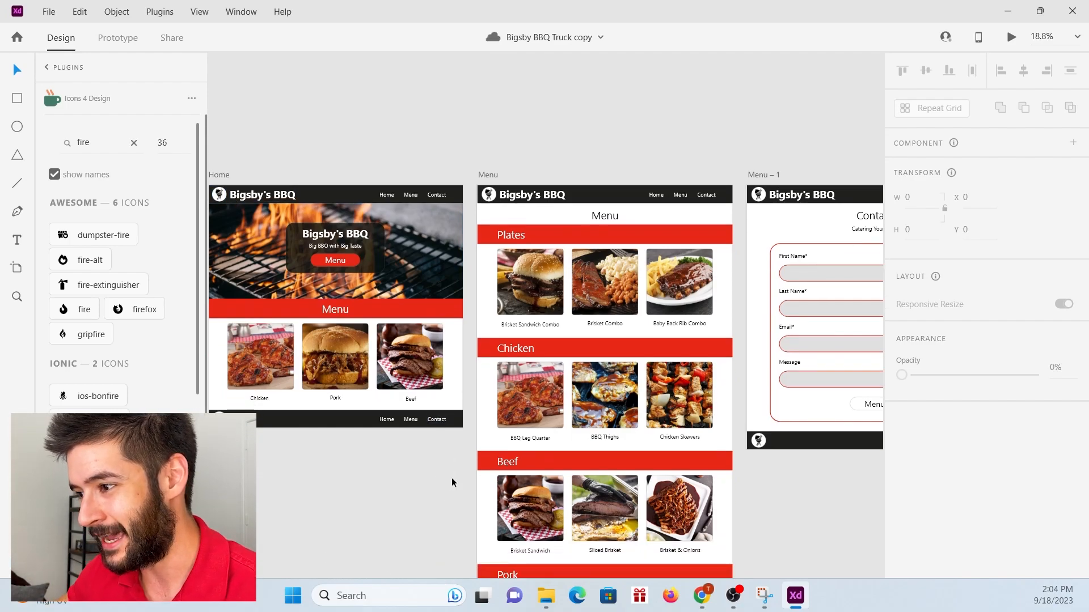
pyautogui.scroll(-3, 451, 477)
pyautogui.hotkey('ctrl', '-')
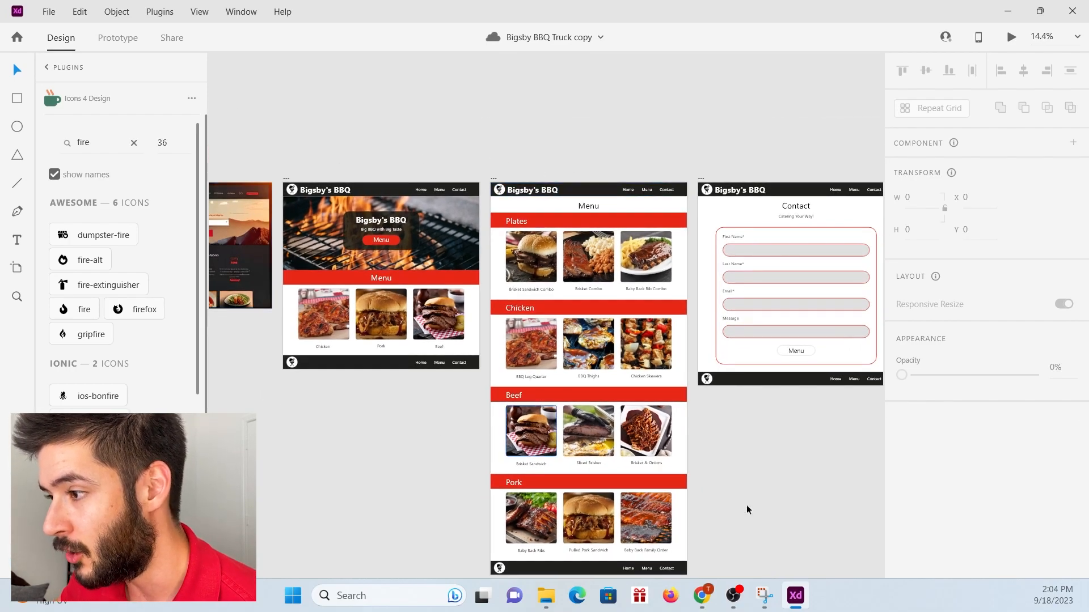
pyautogui.scroll(-2, 629, 132)
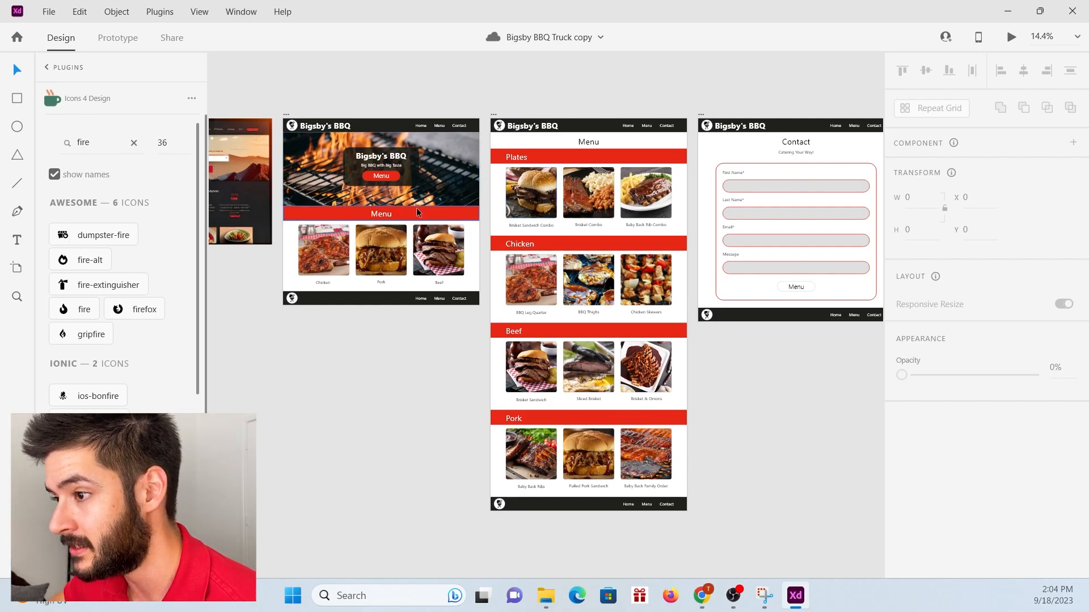
# Inspect the font settings of the Home page's header title and hero title.
pyautogui.click(332, 130)
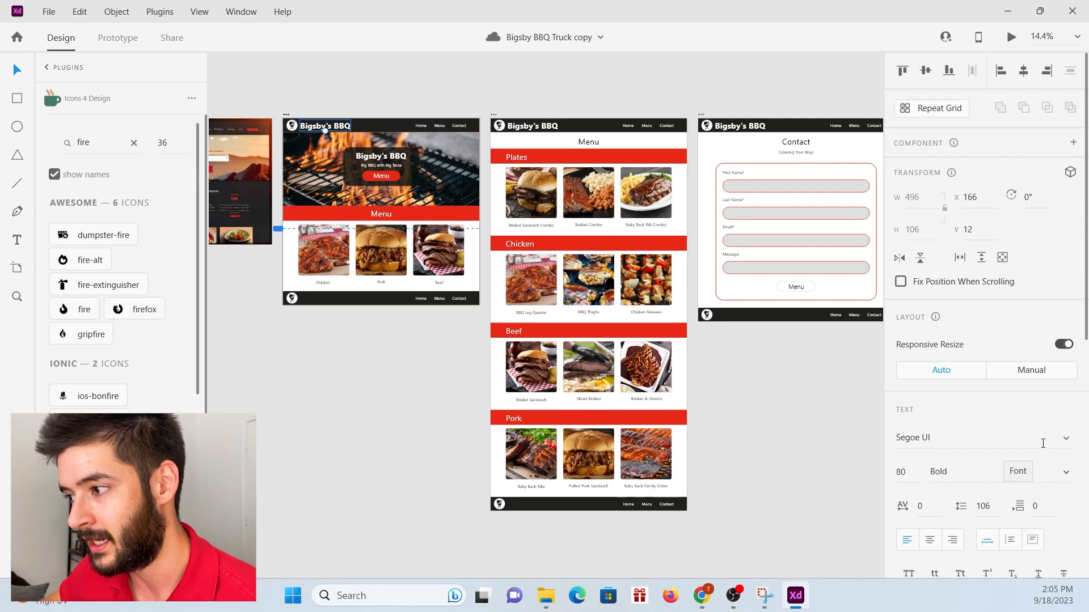
pyautogui.click(403, 98)
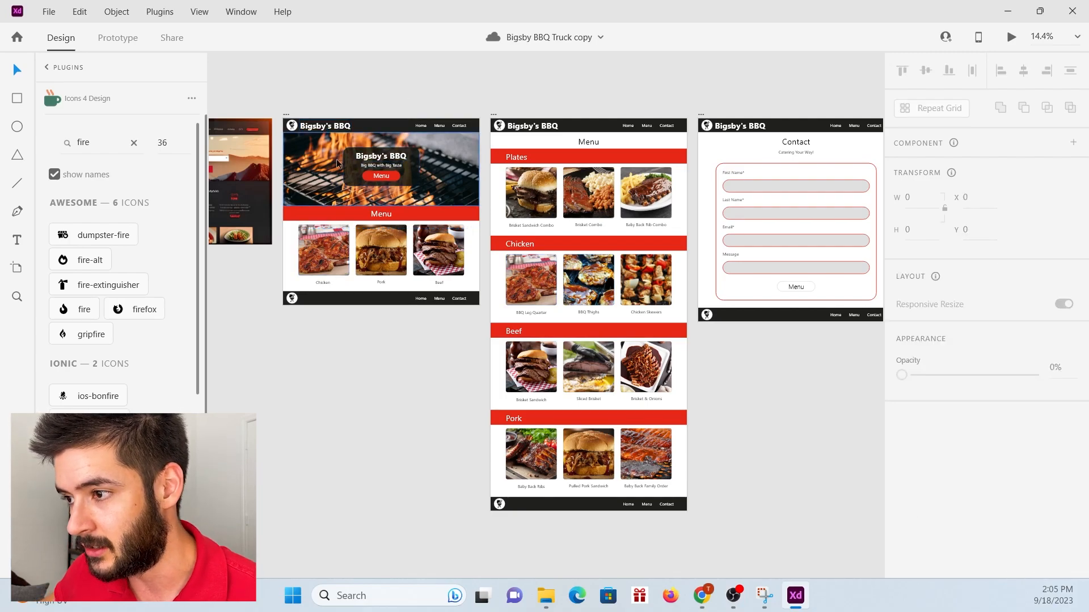
pyautogui.click(381, 157)
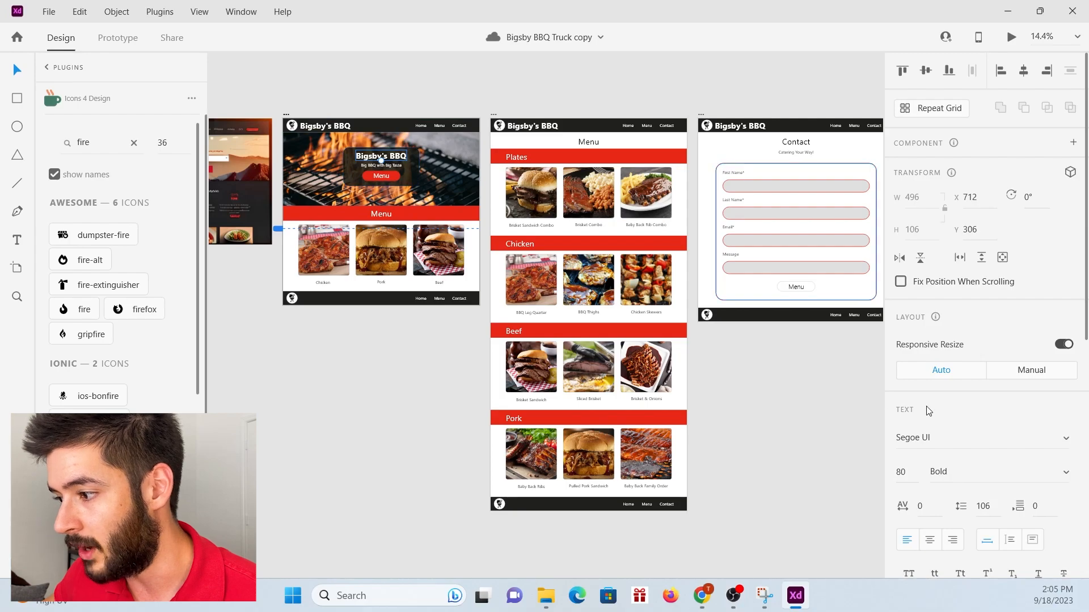
pyautogui.doubleClick(403, 156)
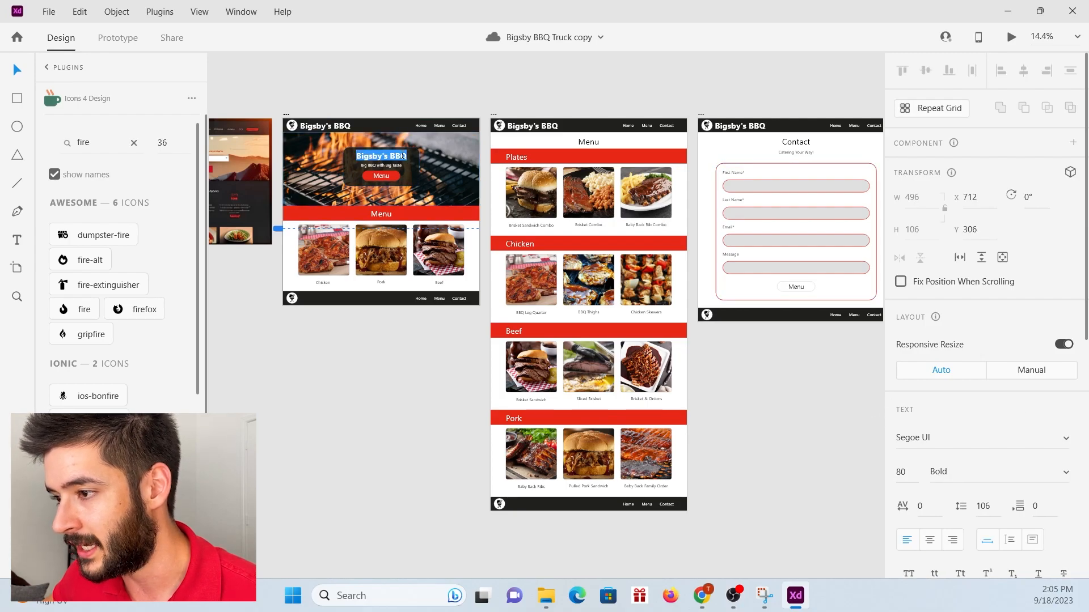
pyautogui.click(973, 437)
pyautogui.click(451, 97)
# Review the finished mockup, checking the Menu page's food sections up close and the Contact form alongside the Home page.
pyautogui.scroll(-2, 450, 158)
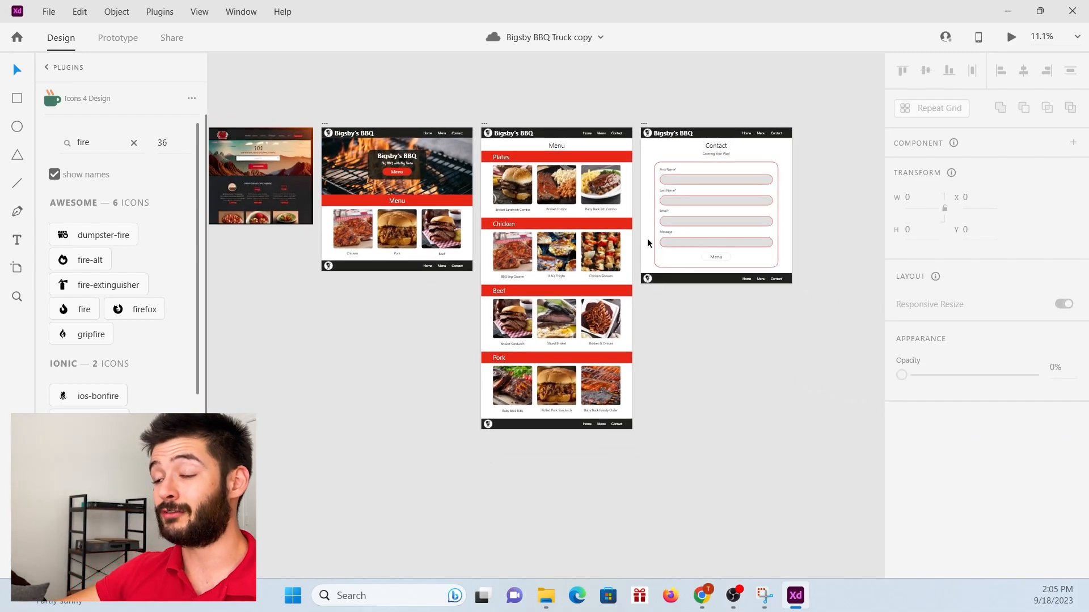
pyautogui.scroll(2, 647, 242)
pyautogui.scroll(-2, 476, 225)
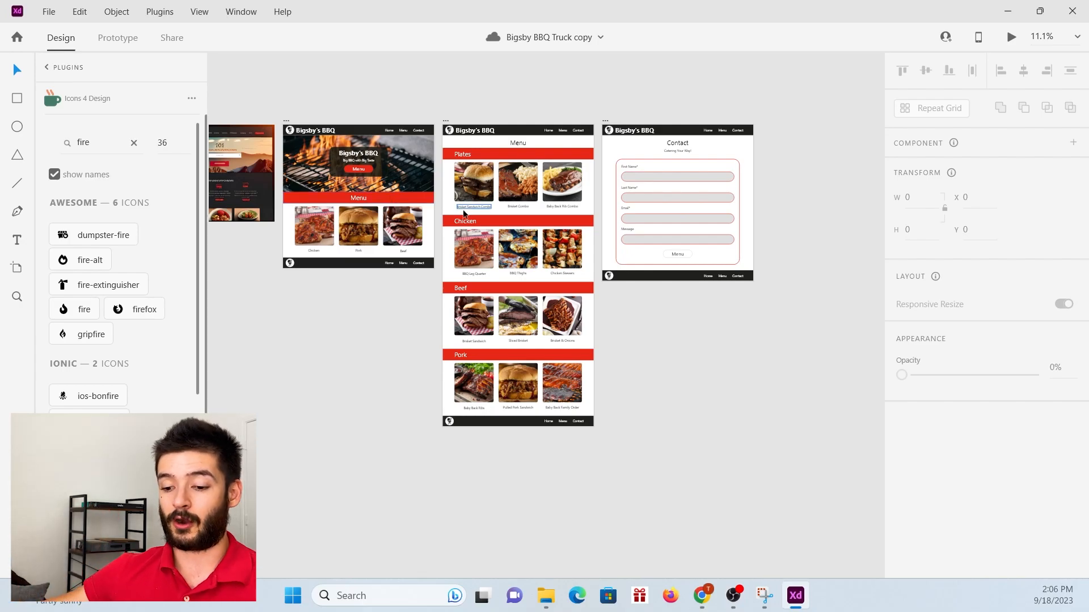
pyautogui.scroll(2, 470, 174)
pyautogui.scroll(4, 491, 168)
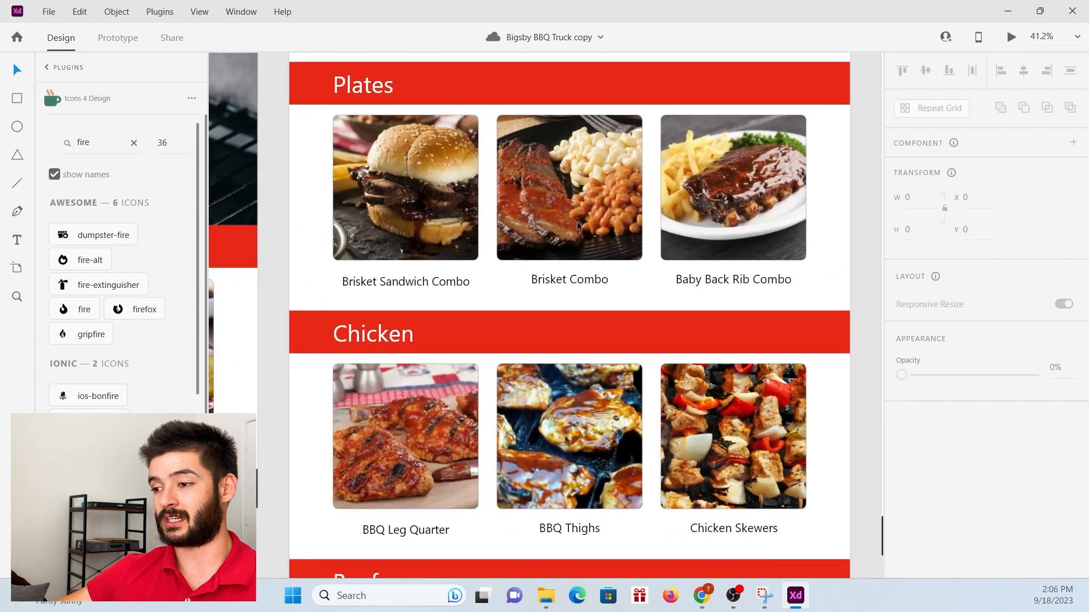
pyautogui.scroll(2, 577, 220)
pyautogui.scroll(1, 404, 320)
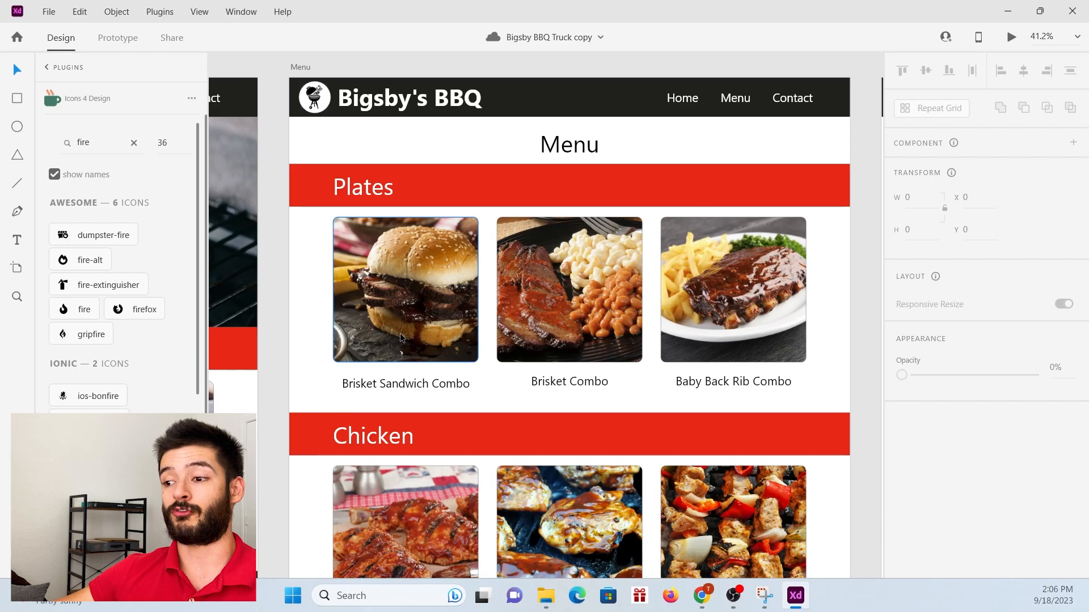
pyautogui.scroll(-4, 407, 334)
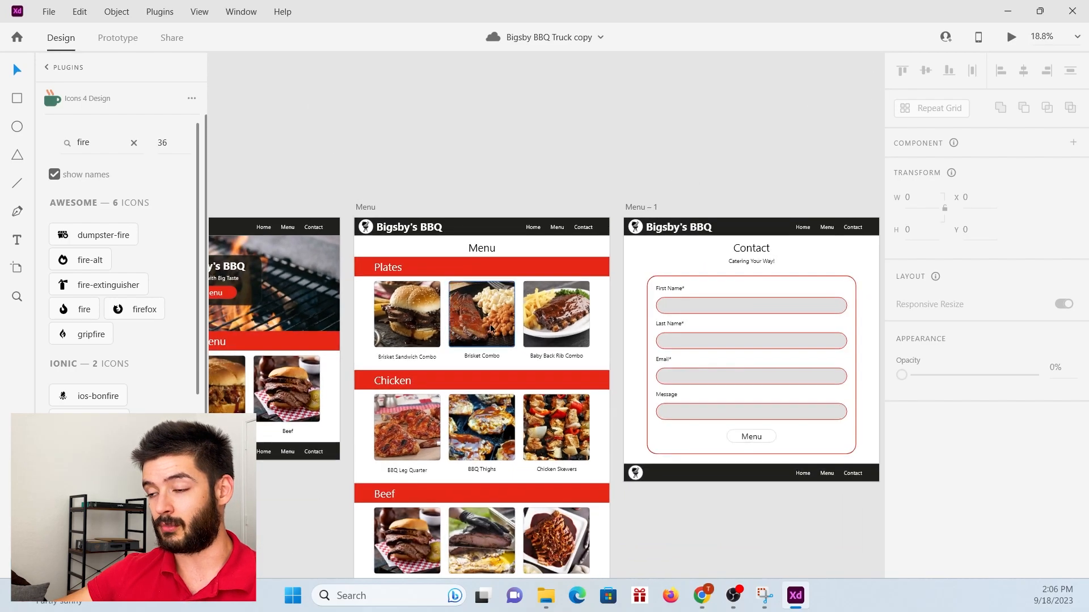
pyautogui.scroll(-1, 495, 320)
pyautogui.scroll(-3, 494, 320)
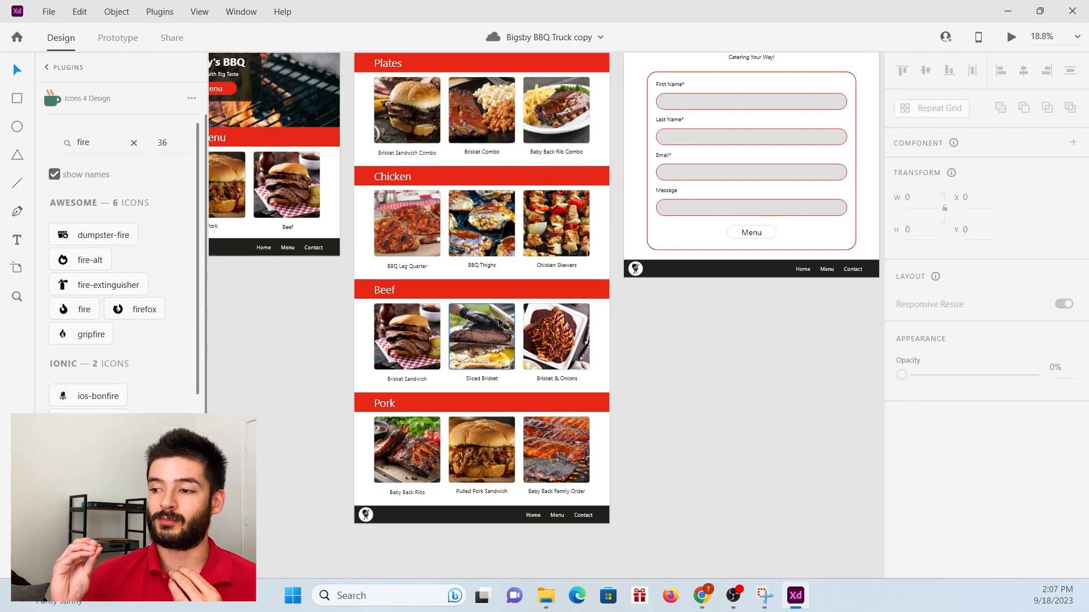
pyautogui.scroll(-3, 499, 323)
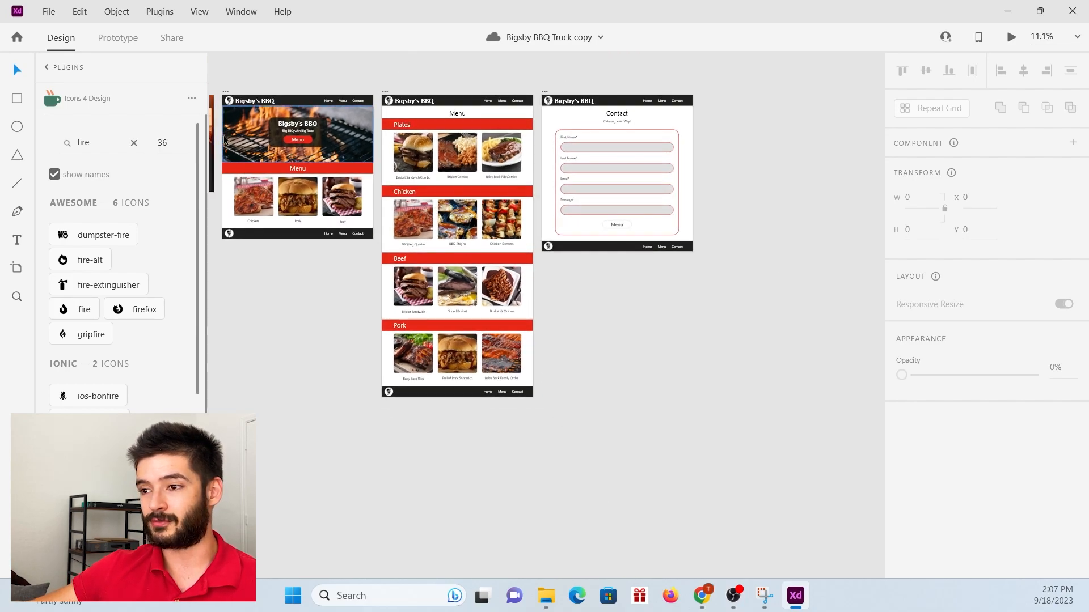
pyautogui.scroll(1, 223, 139)
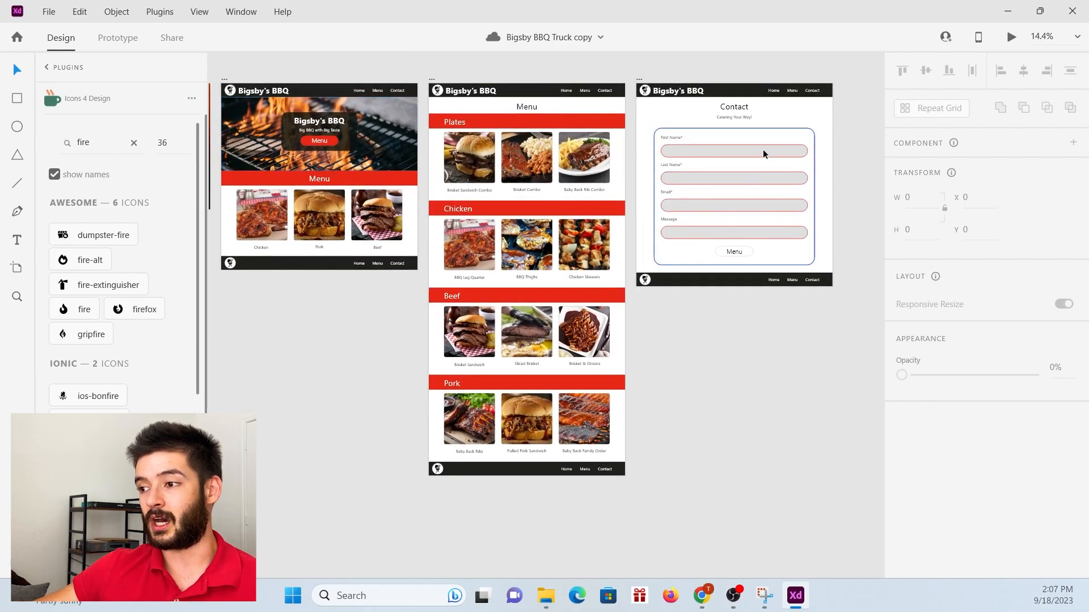